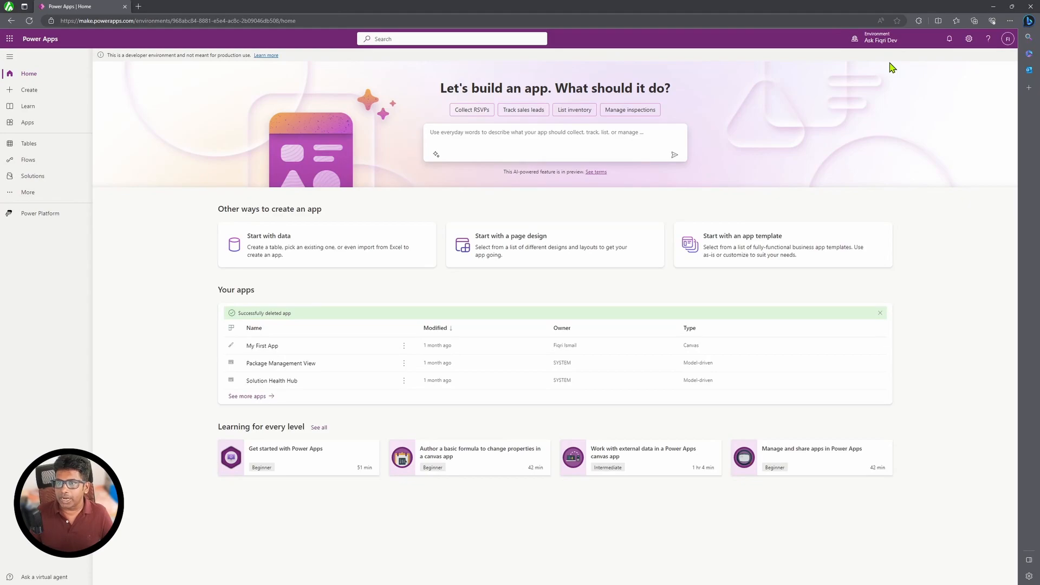
# Step: Create a blank canvas app named "Navigation App" in the Phone format
pyautogui.click(26, 92)
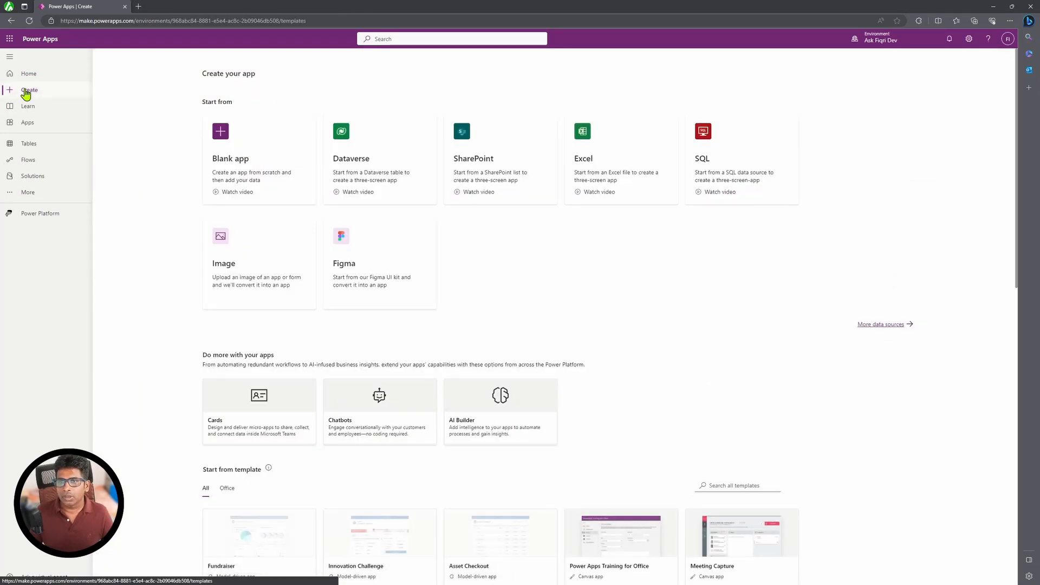
pyautogui.click(241, 157)
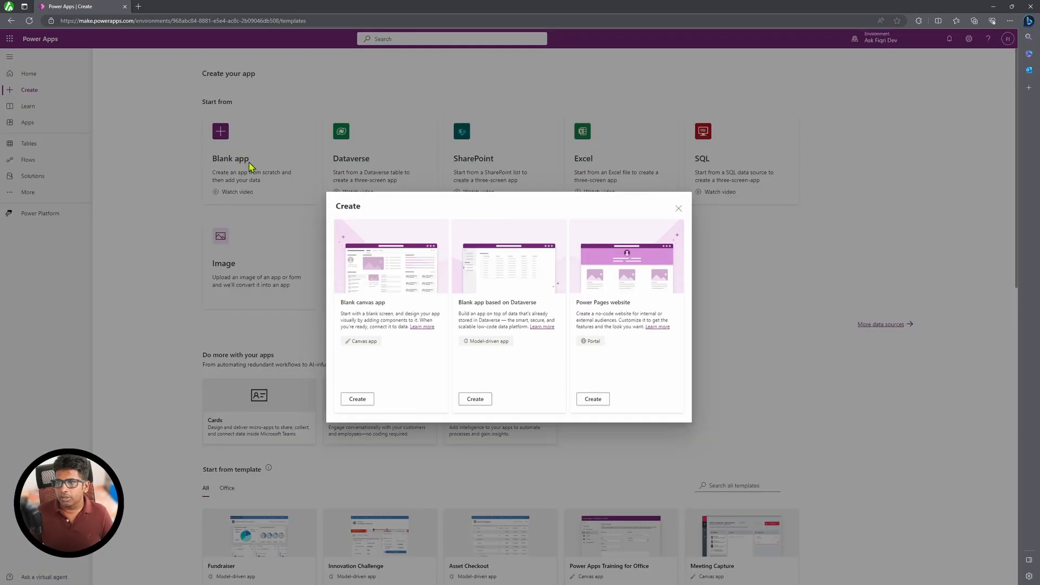
pyautogui.click(357, 399)
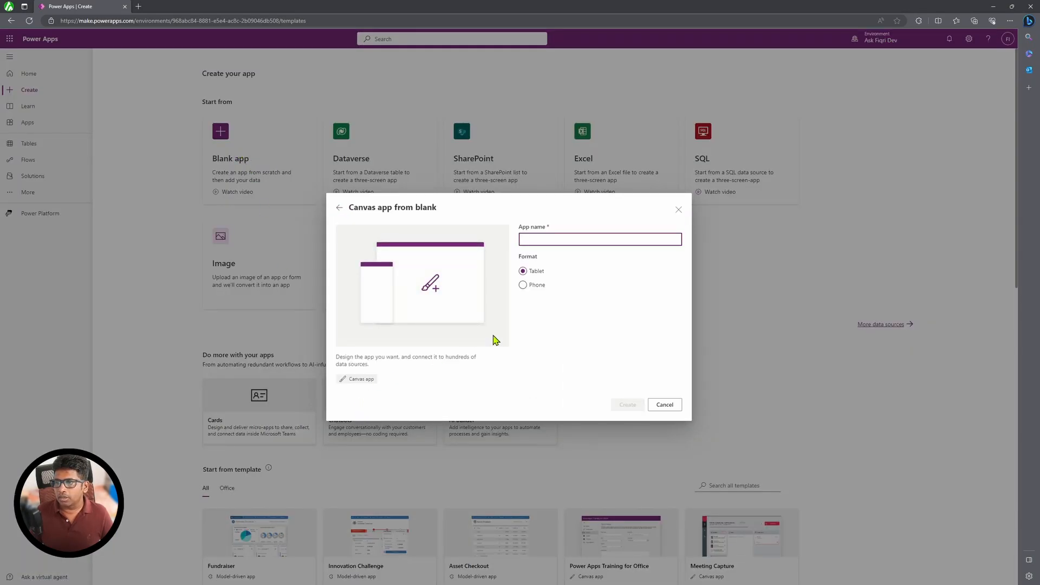
pyautogui.click(558, 239)
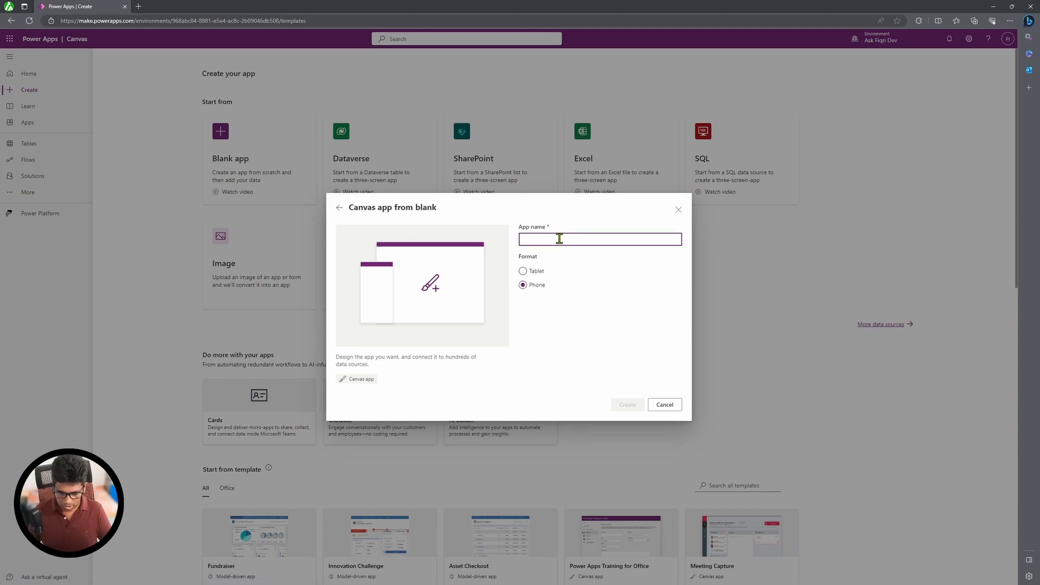
pyautogui.write('Navigation App')
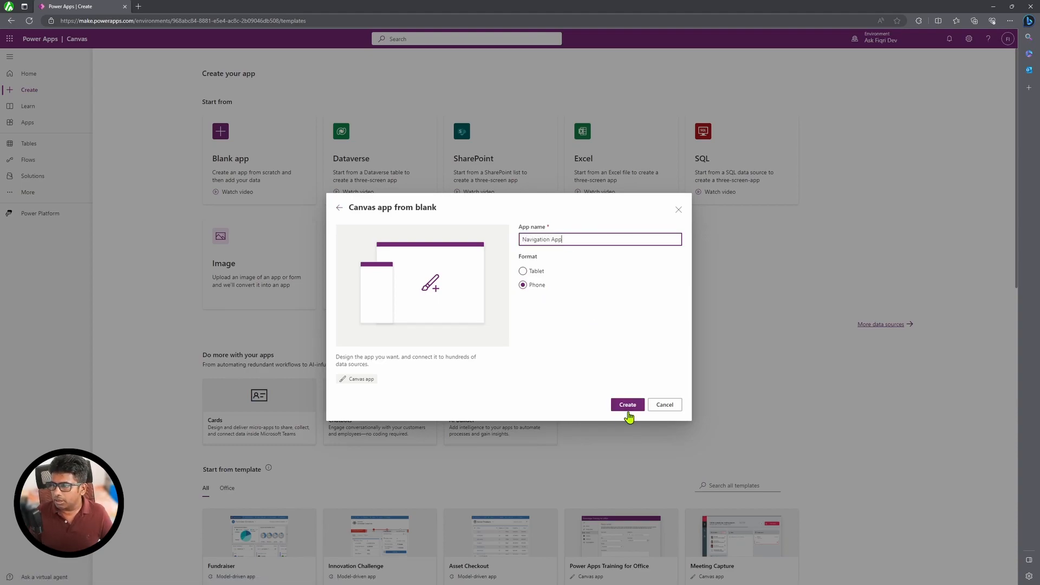
pyautogui.click(627, 409)
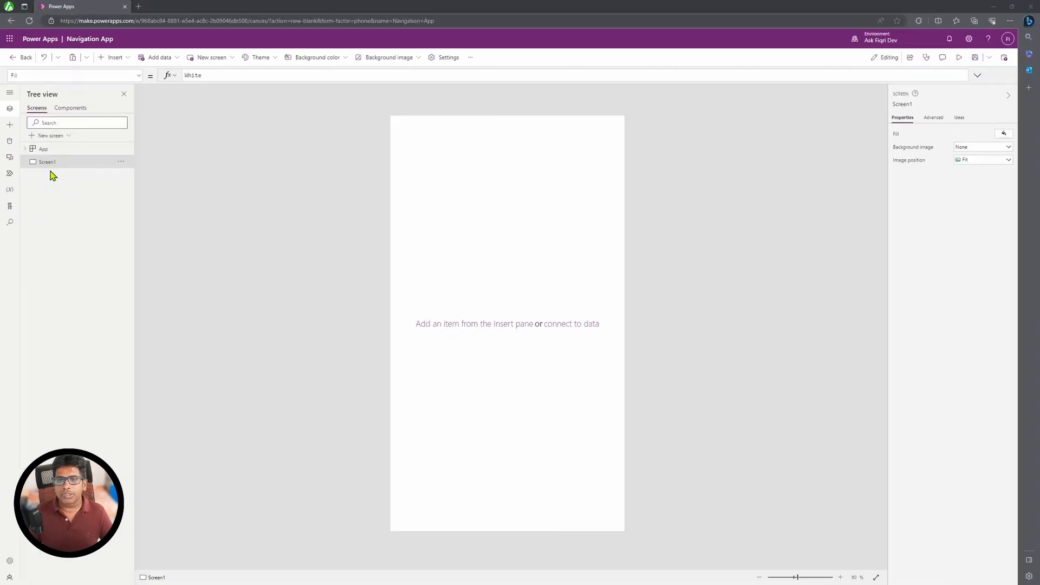
# Step: Rename the app's first screen as MainScreen
pyautogui.doubleClick(46, 165)
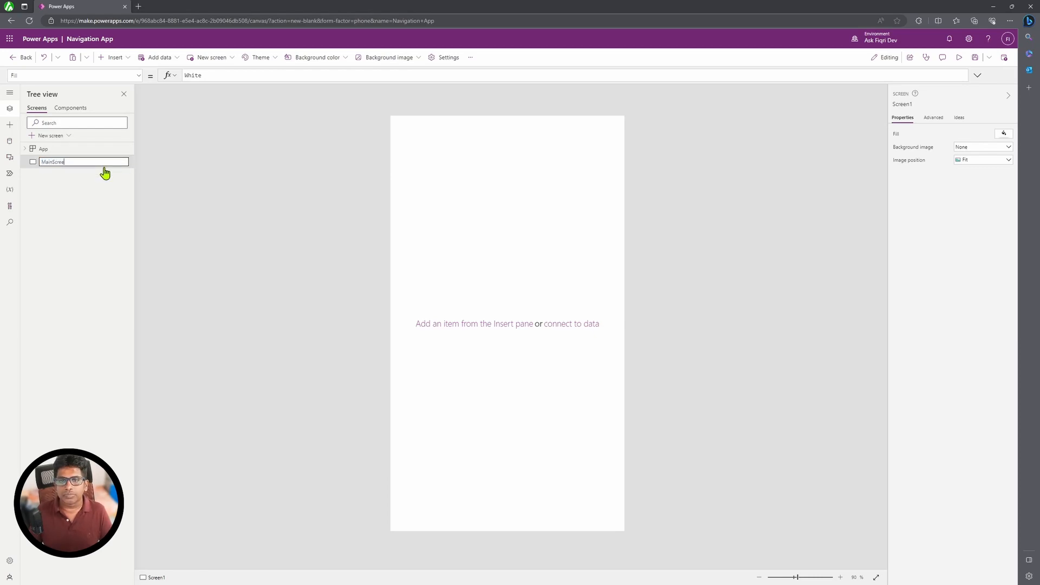
pyautogui.press('Return')
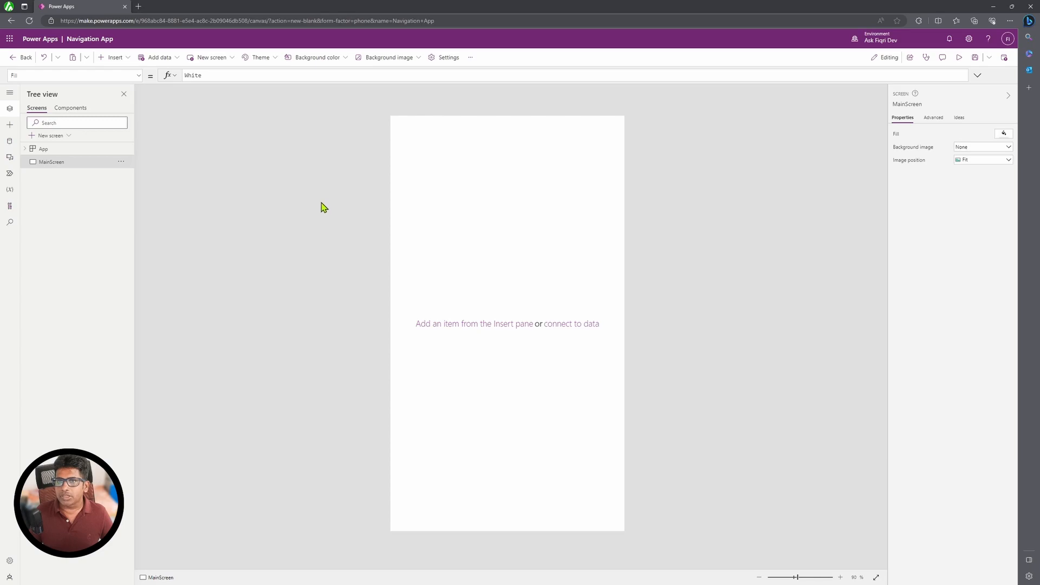
# Step: Add a text label to MainScreen, placed at X 0, Y 0 and stretched to the full screen width of 640
pyautogui.click(127, 58)
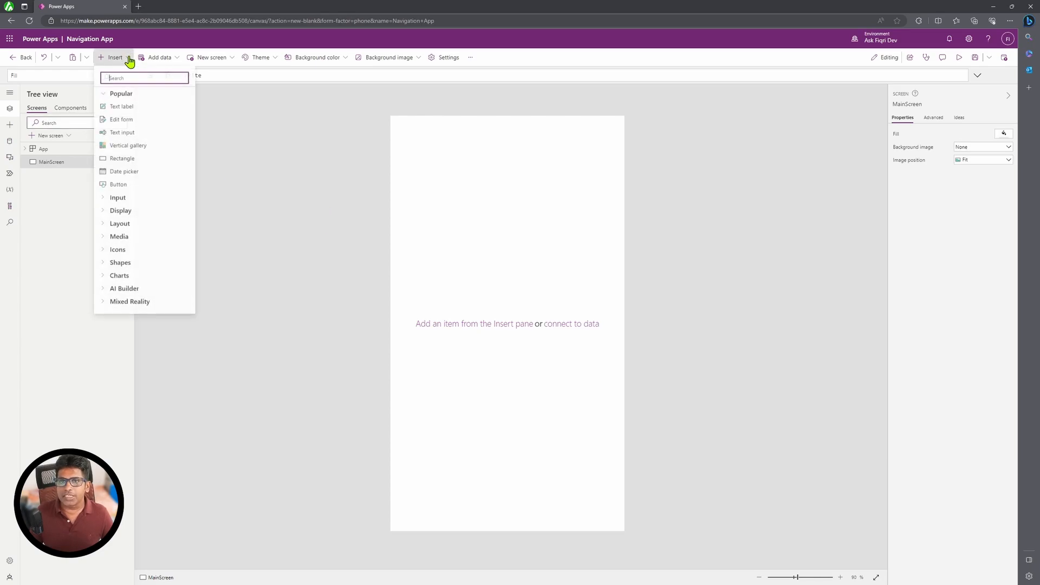
pyautogui.click(126, 111)
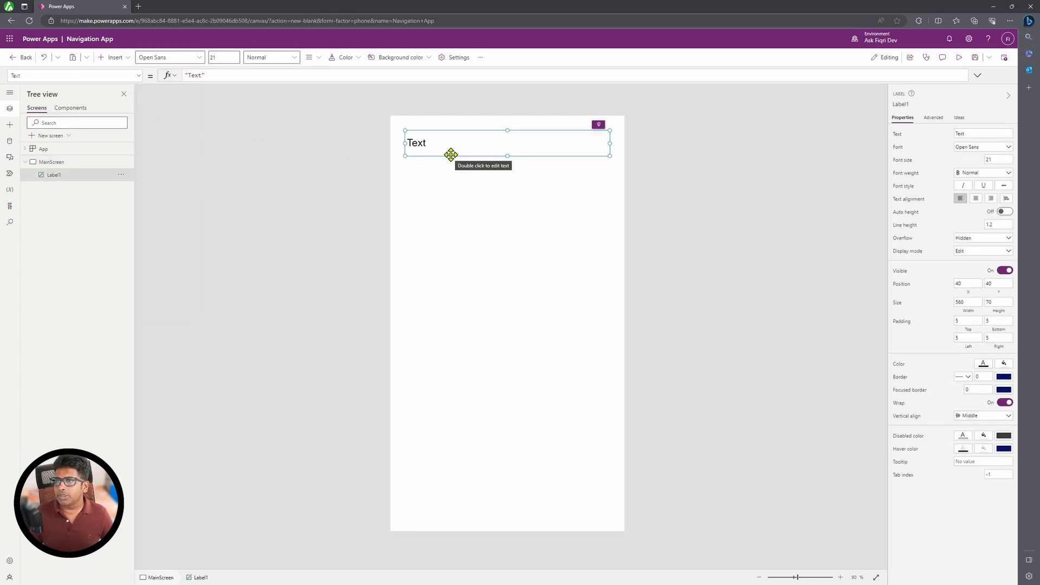
pyautogui.moveTo(443, 146); pyautogui.dragTo(436, 139)
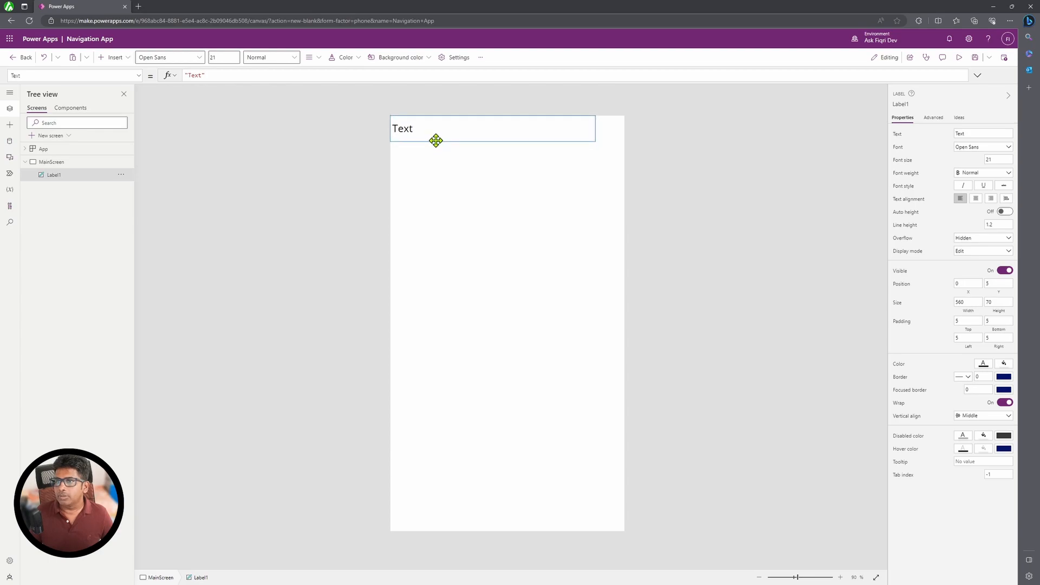
pyautogui.moveTo(594, 128); pyautogui.dragTo(625, 130)
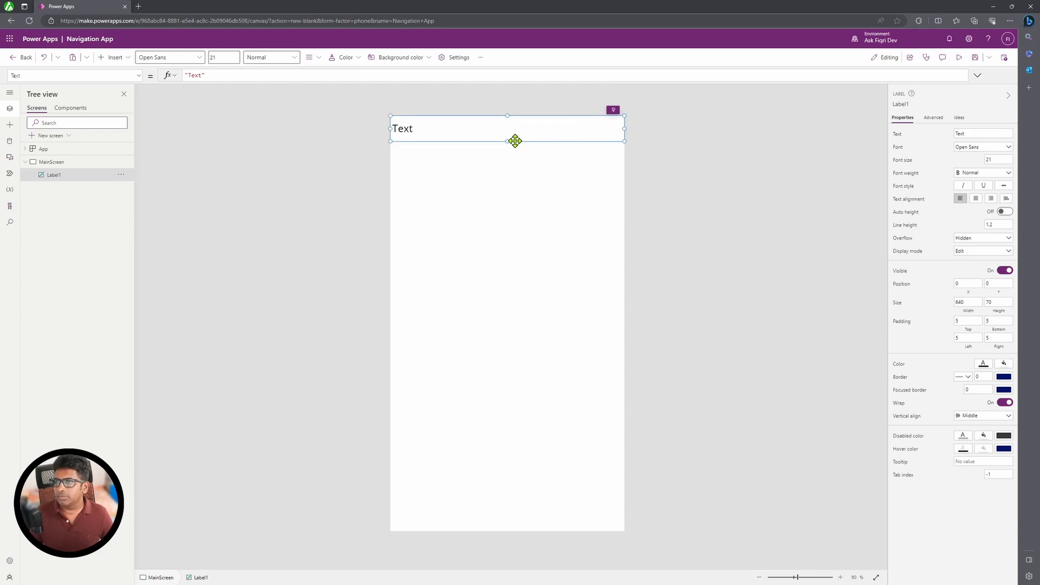
# Step: Change the label's text to "Main Screen"
pyautogui.doubleClick(401, 128)
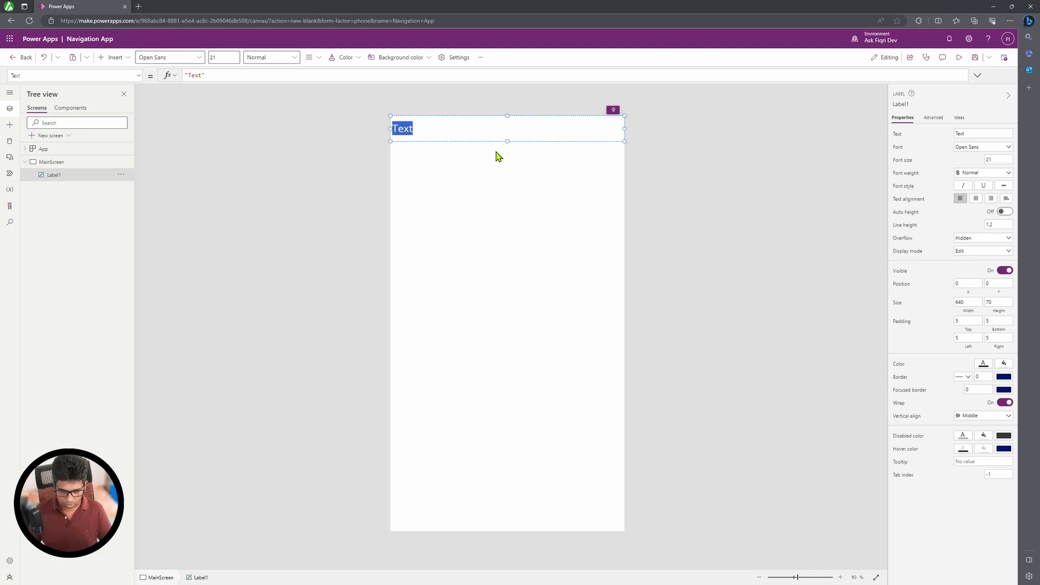
pyautogui.write('Main Scr')
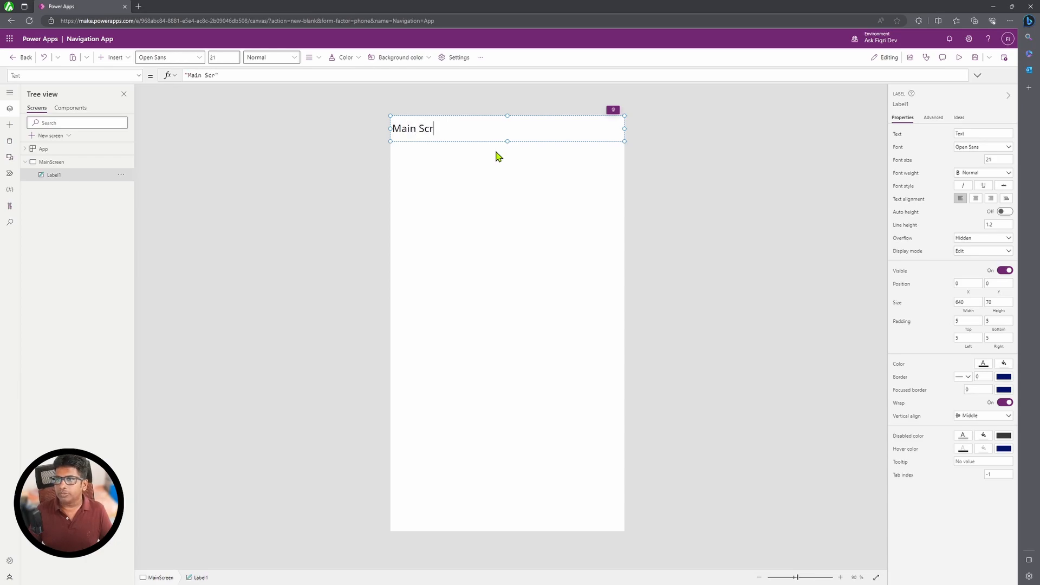
pyautogui.write('een')
pyautogui.press('Return')
pyautogui.click(469, 156)
# Step: Set the left padding of the Main Screen label to 20
pyautogui.click(464, 136)
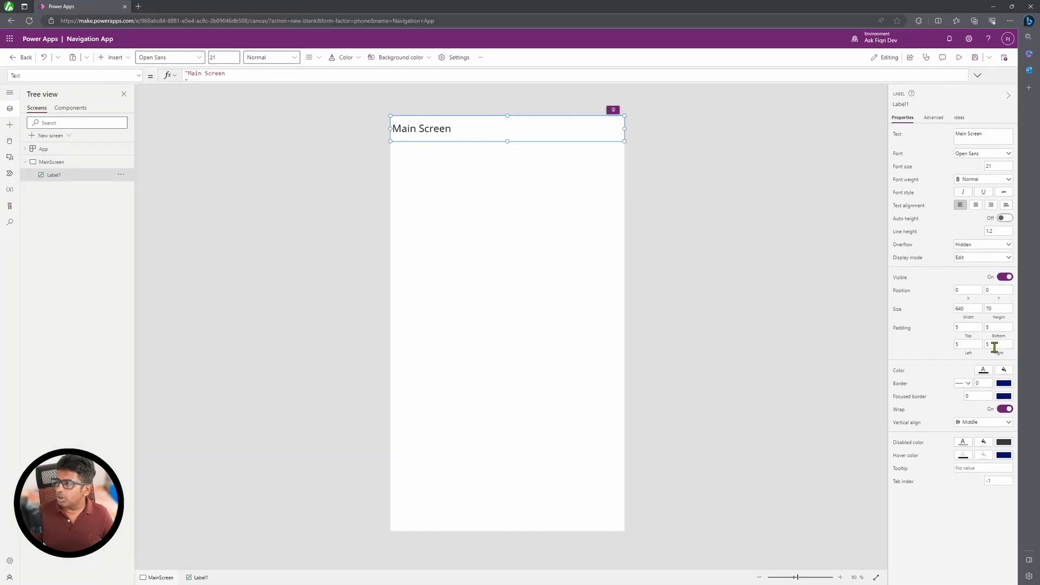
pyautogui.click(967, 345)
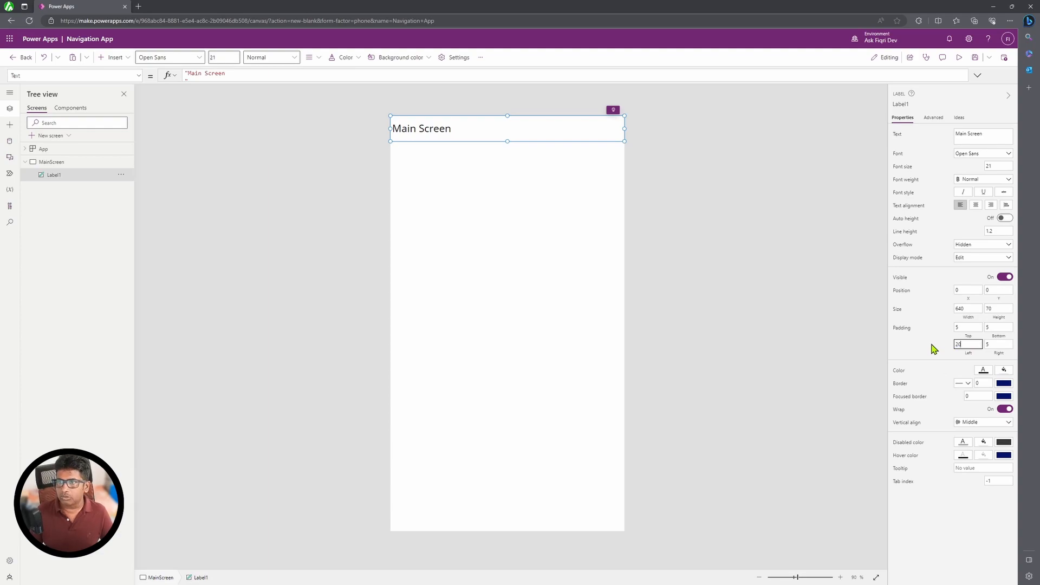
pyautogui.click(448, 188)
# Step: Give the Main Screen label a darker green background from the theme colors
pyautogui.click(496, 130)
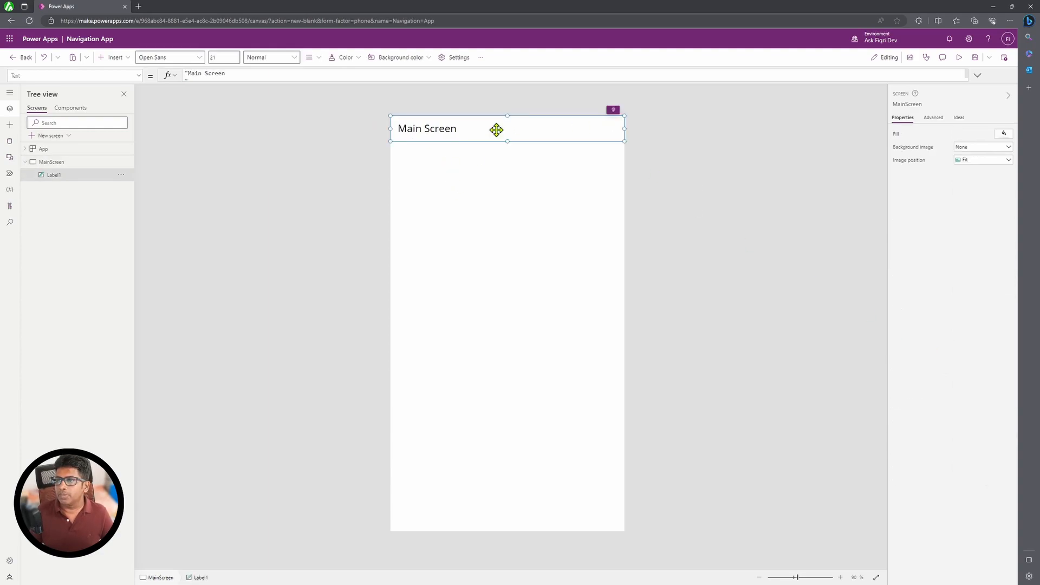
pyautogui.click(428, 58)
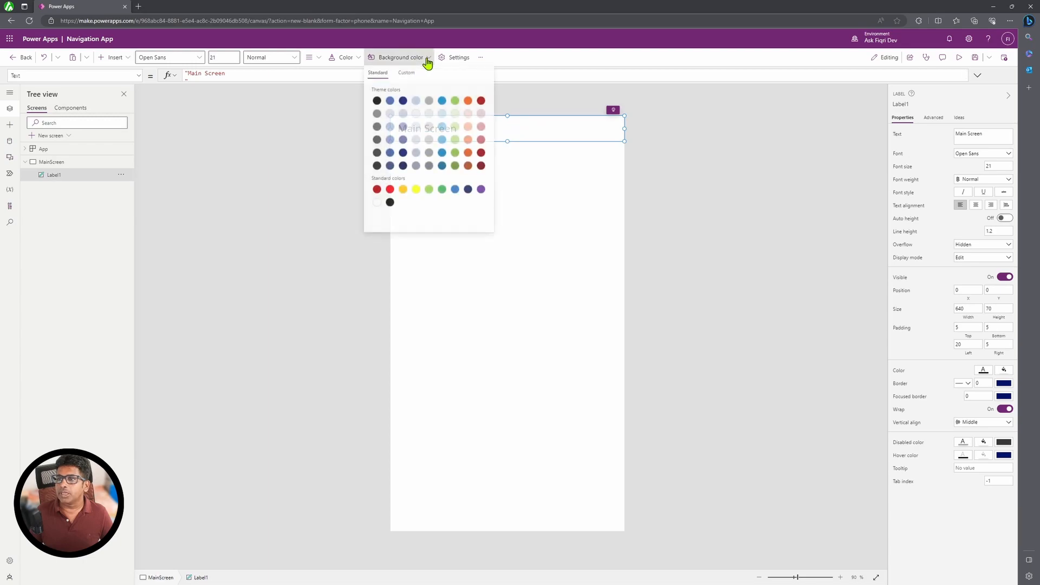
pyautogui.click(456, 155)
pyautogui.click(491, 155)
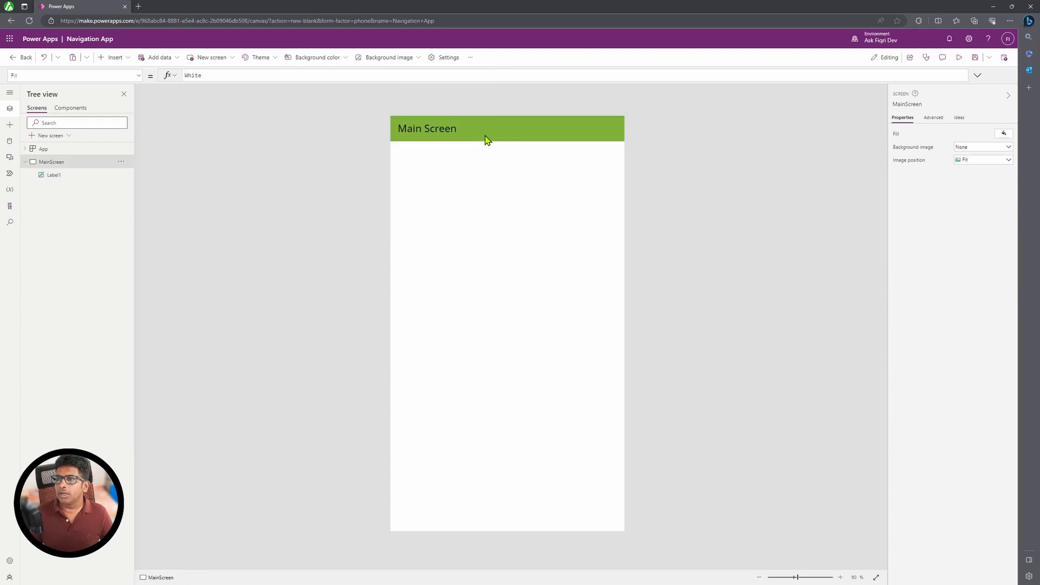
pyautogui.click(486, 138)
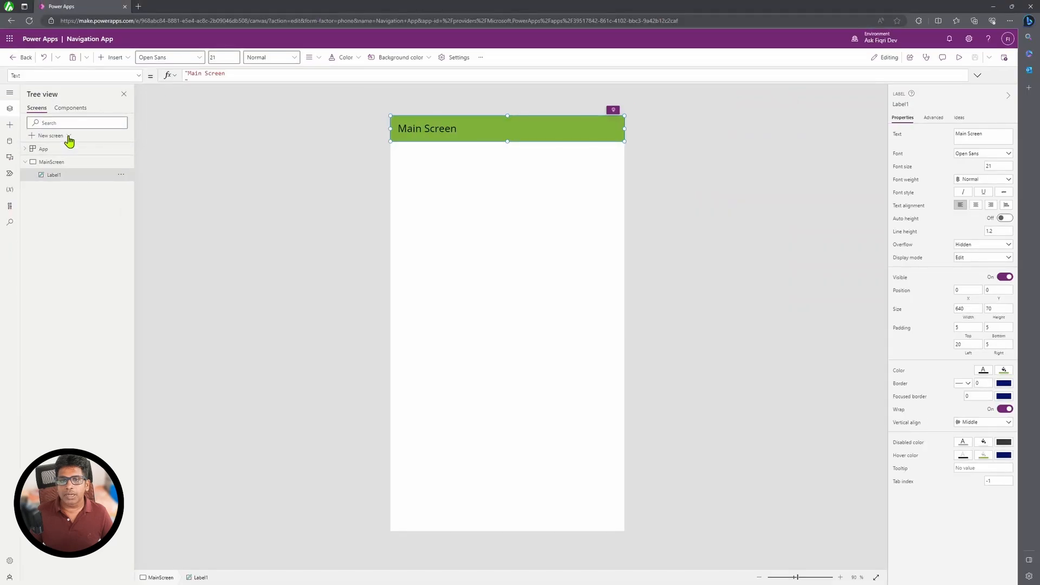
# Step: Add a new screen from the Blank template and rename it SecondScreen
pyautogui.click(138, 136)
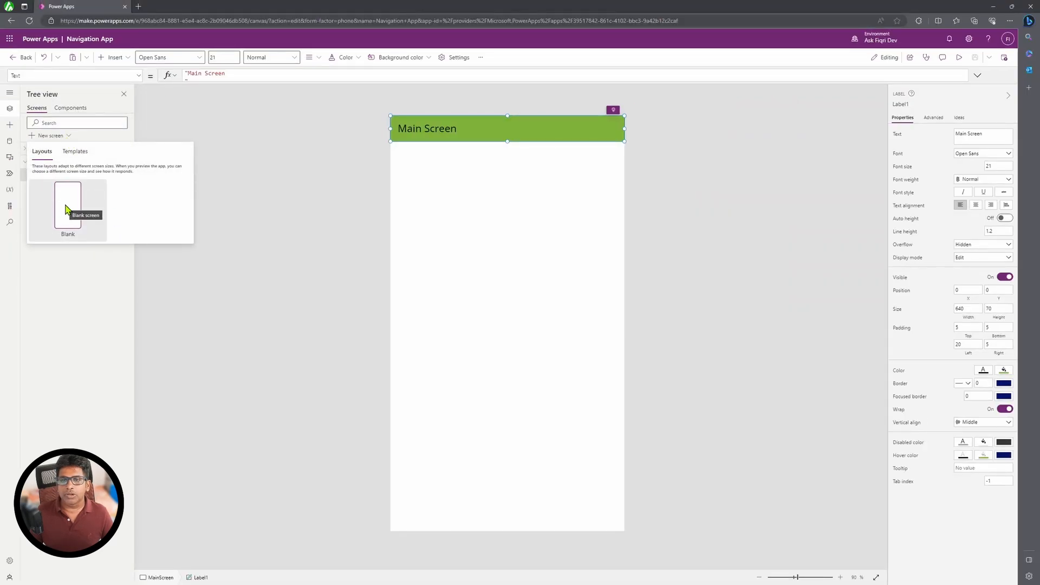
pyautogui.click(74, 152)
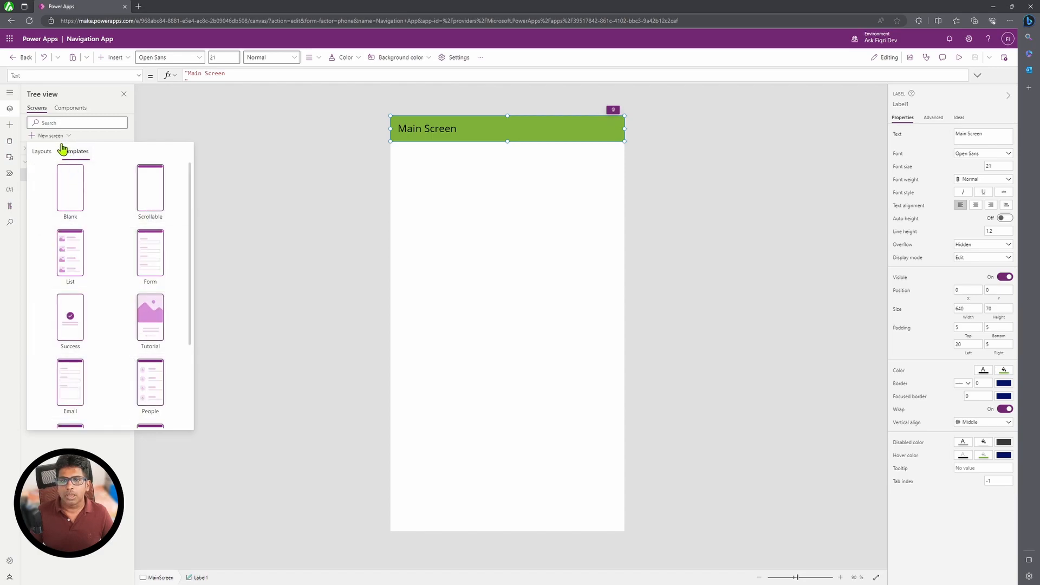
pyautogui.click(69, 190)
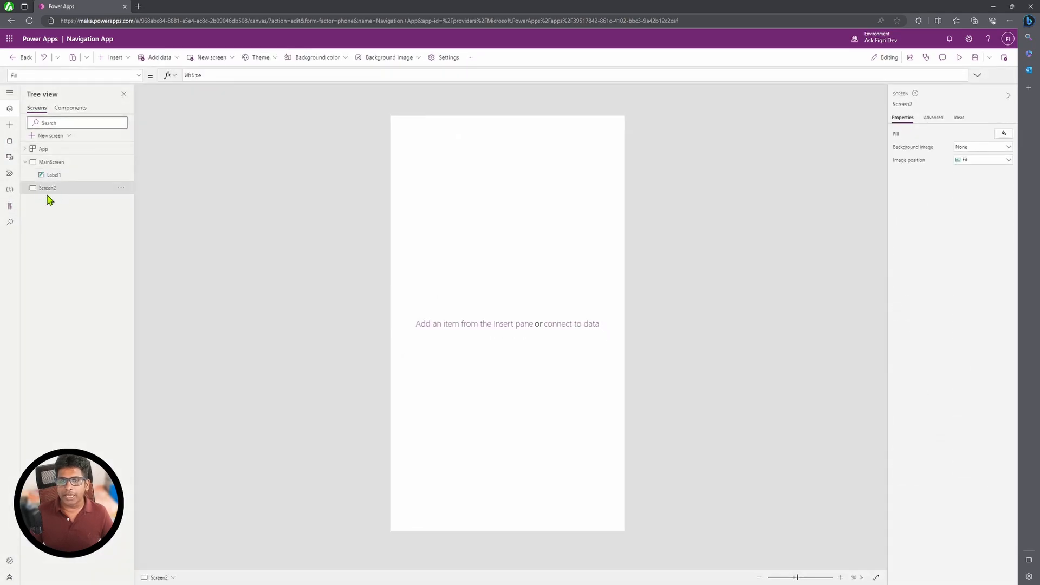
pyautogui.doubleClick(49, 189)
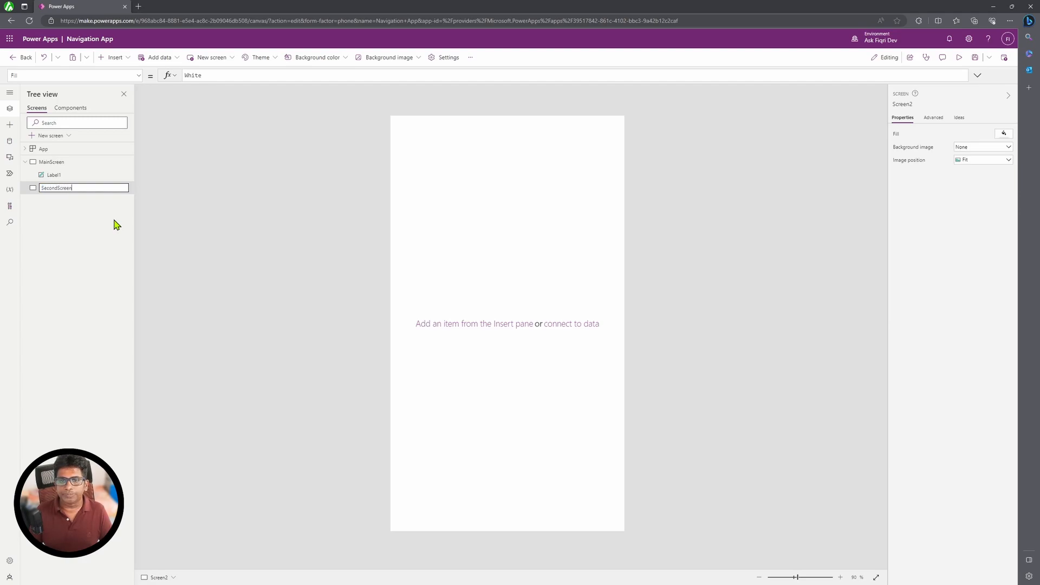
pyautogui.write('SecondScreen')
pyautogui.press('Return')
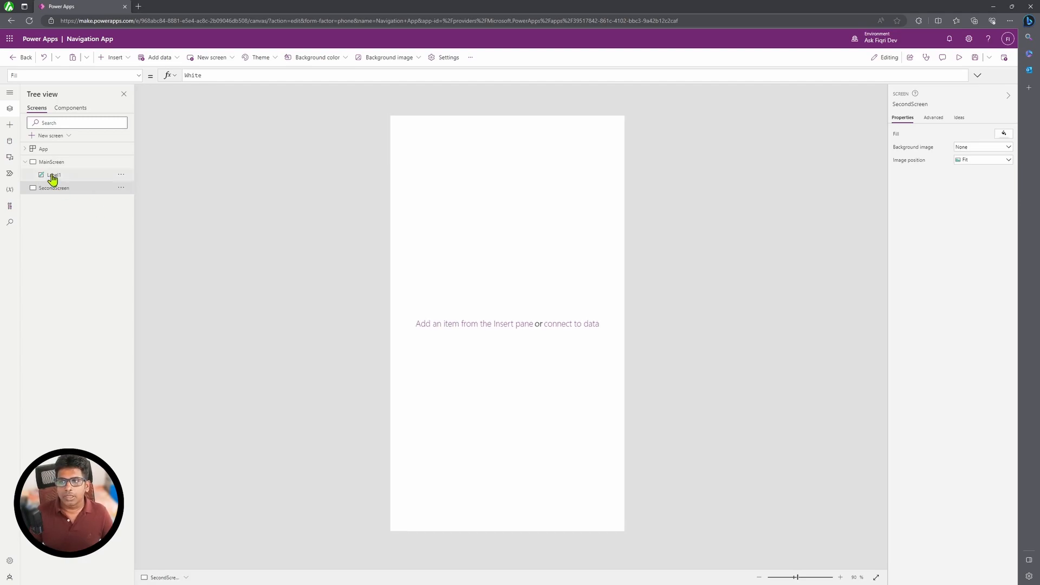
# Step: Copy the green header label from MainScreen and paste it onto SecondScreen
pyautogui.click(53, 175)
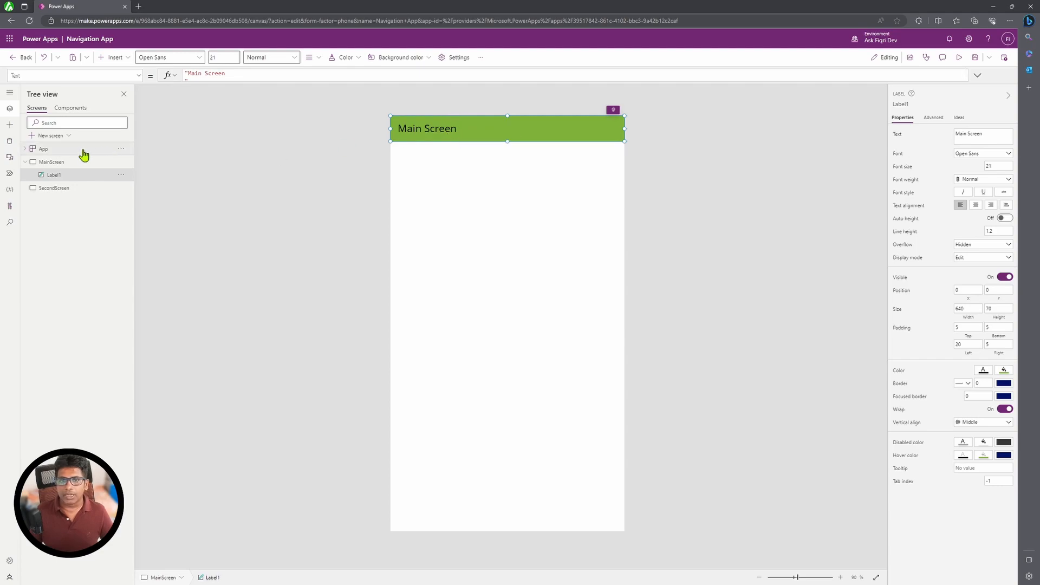
pyautogui.click(51, 162)
pyautogui.click(414, 141)
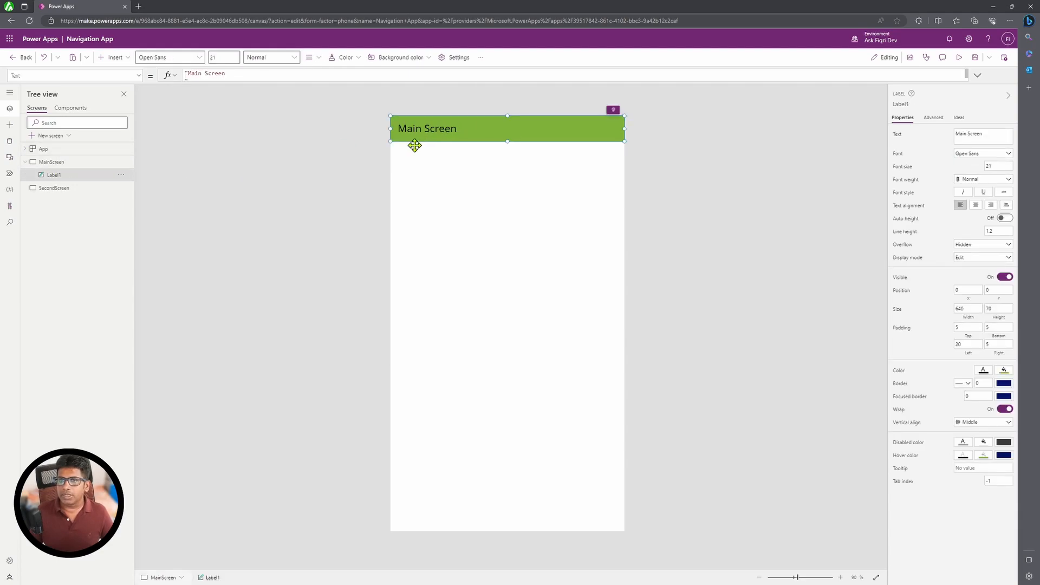
pyautogui.rightClick(450, 138)
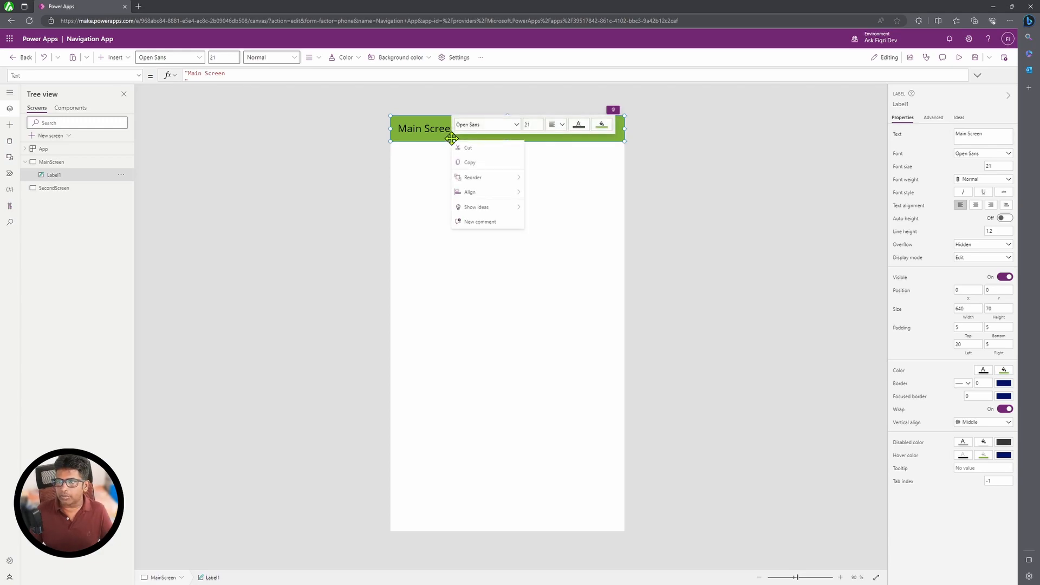
pyautogui.click(469, 162)
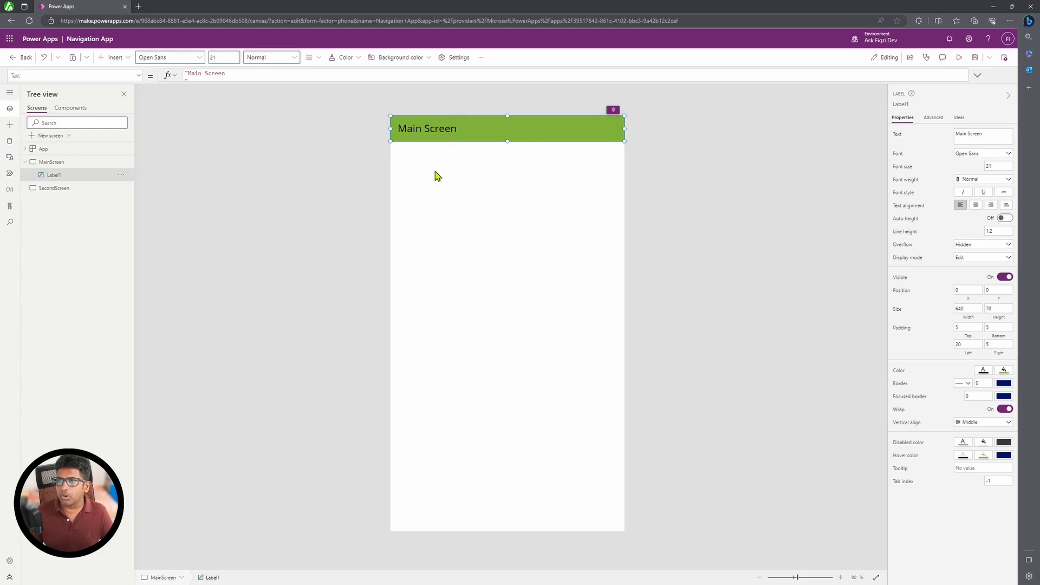
pyautogui.click(56, 190)
pyautogui.rightClick(56, 190)
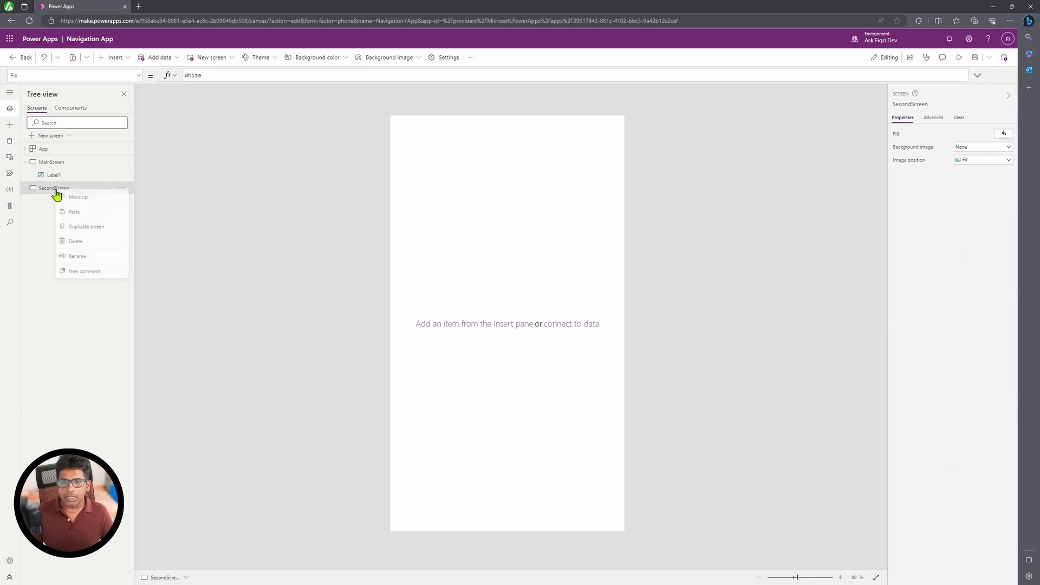
pyautogui.click(72, 214)
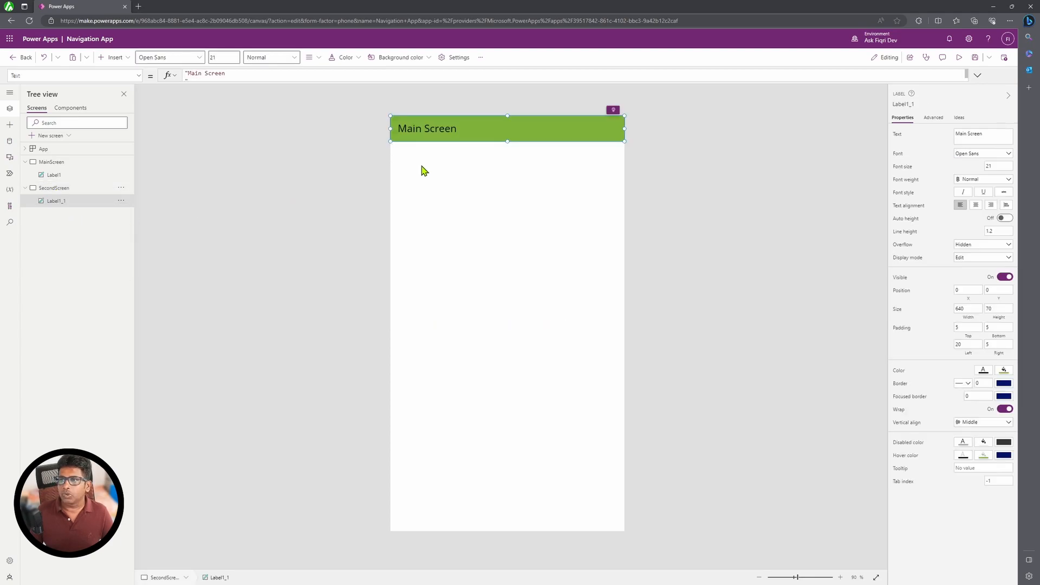
# Step: Change the header label's text on SecondScreen to "Second Screen"
pyautogui.doubleClick(428, 129)
pyautogui.write('Second')
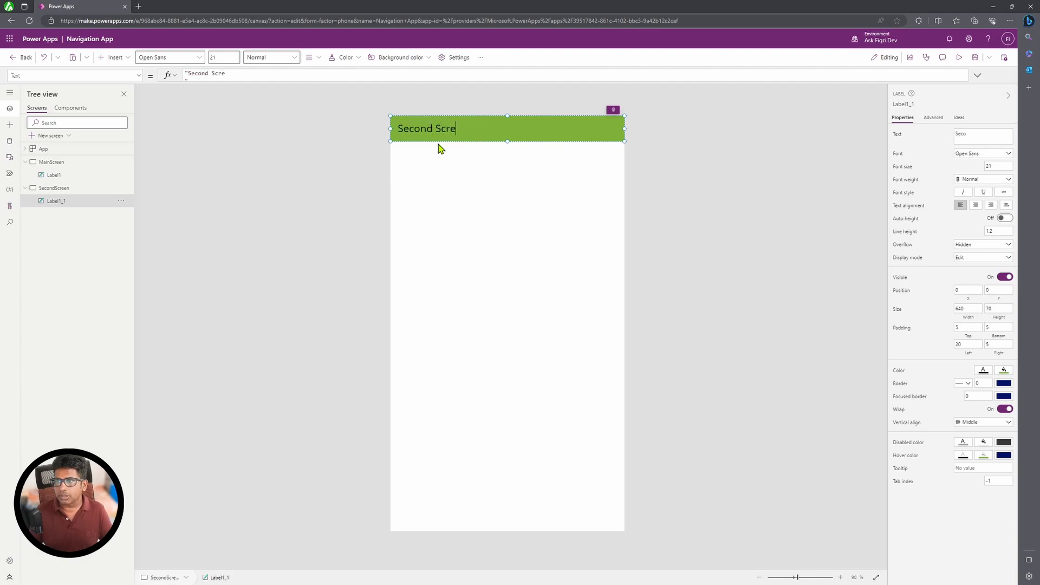
pyautogui.click(480, 212)
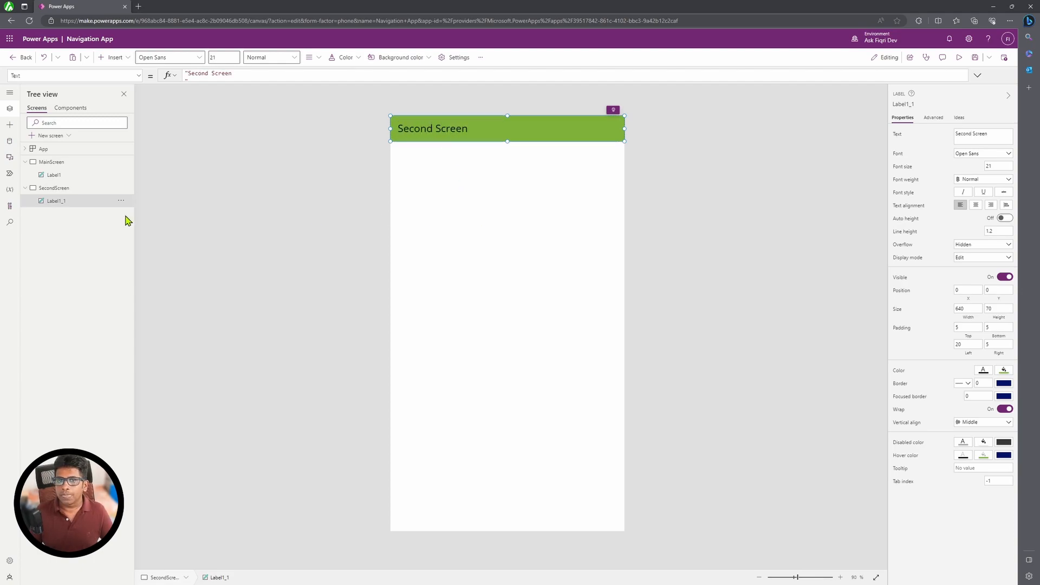
# Step: Insert a button centred near the bottom of MainScreen and set its text to "Goto Second"
pyautogui.click(61, 163)
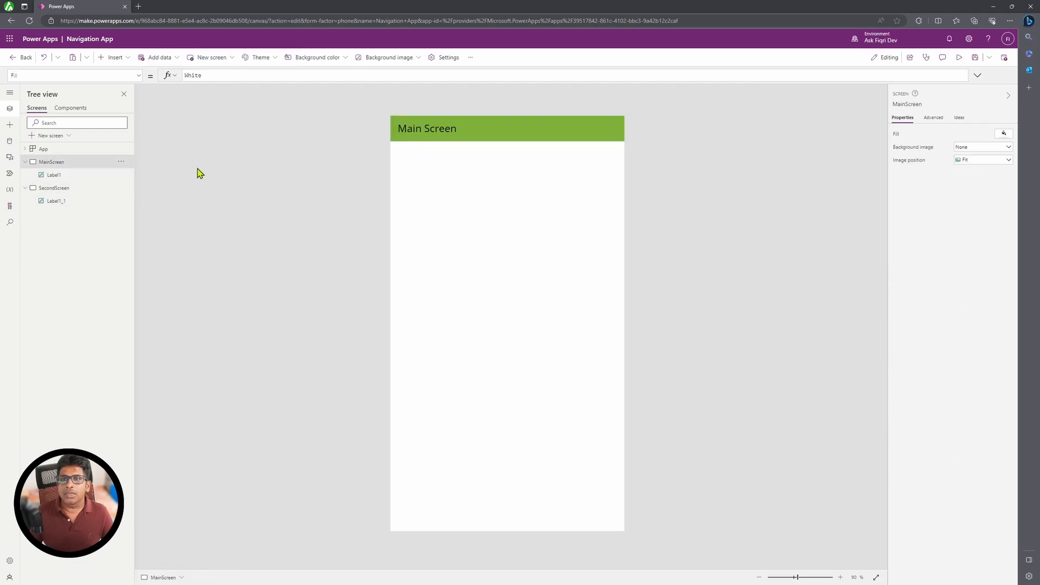
pyautogui.click(125, 58)
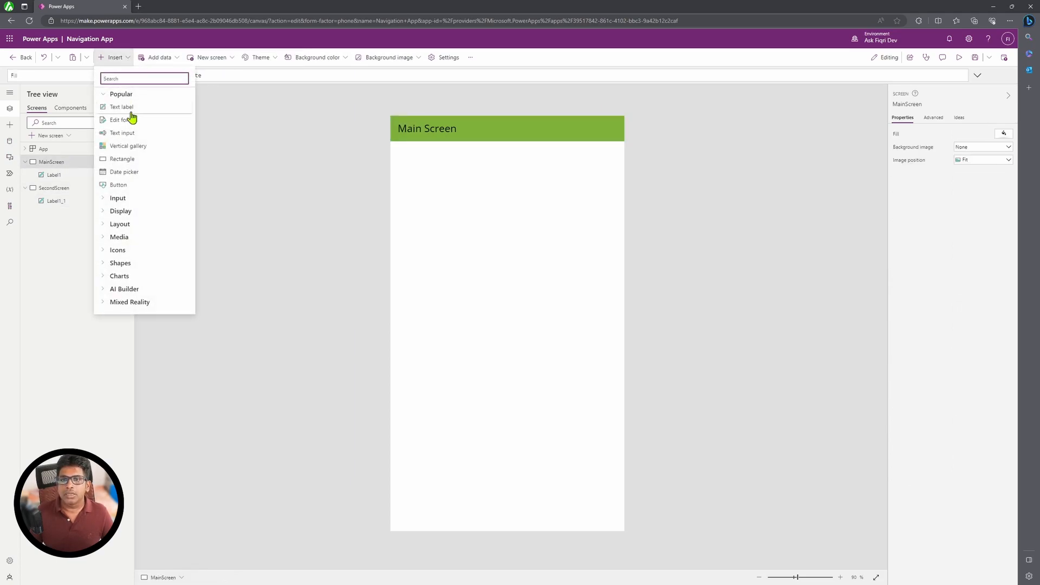
pyautogui.click(120, 186)
pyautogui.moveTo(466, 143); pyautogui.dragTo(512, 497)
pyautogui.doubleClick(509, 498)
pyautogui.write('Got')
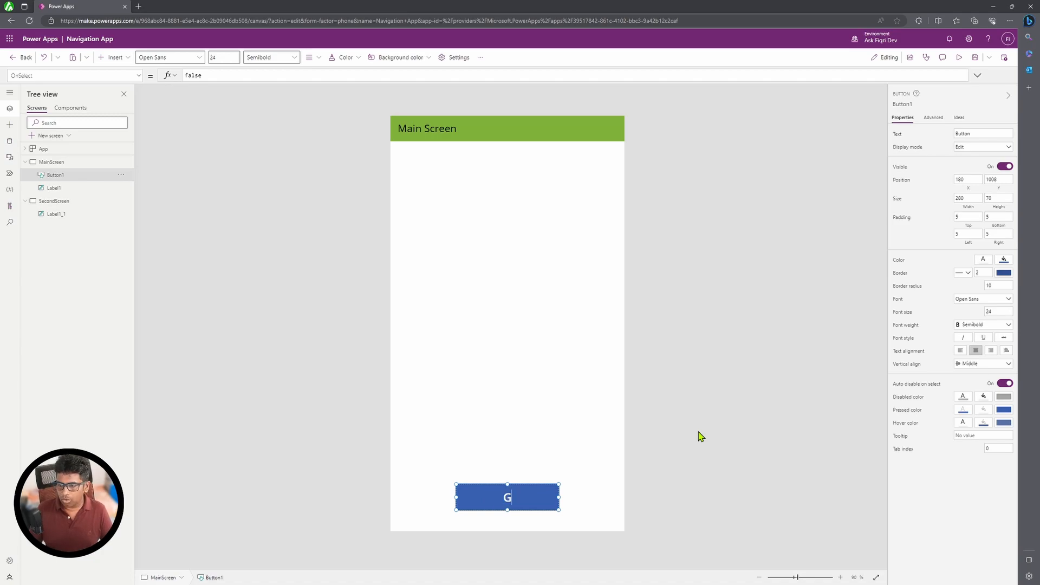
pyautogui.write('o Second')
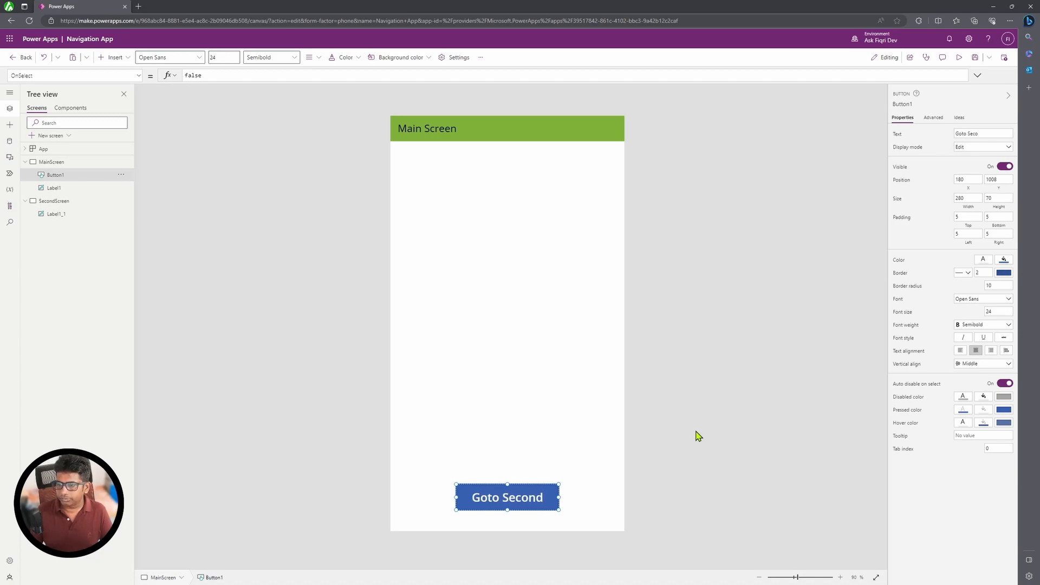
pyautogui.press('Escape')
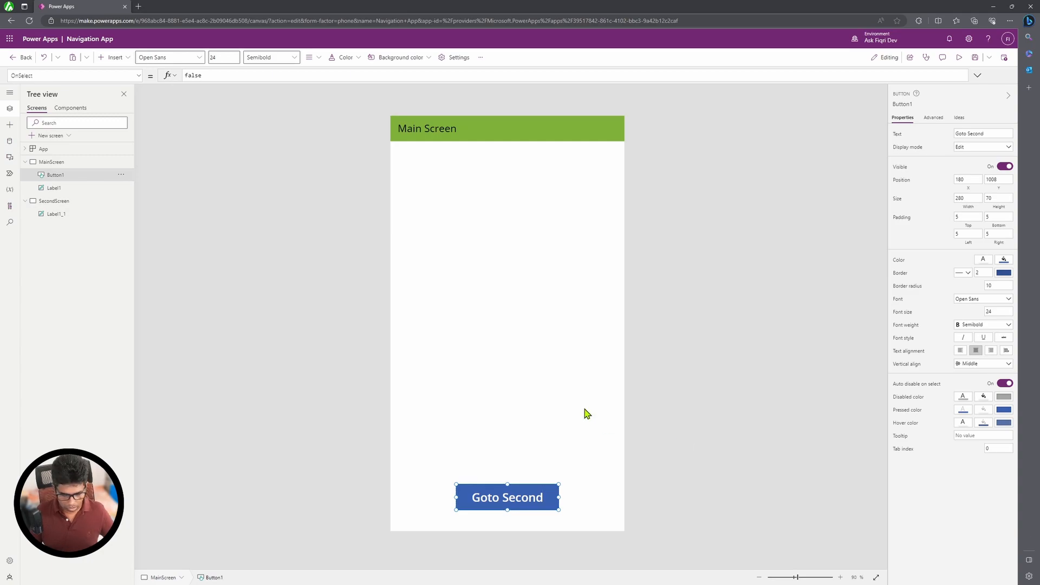
# Step: Insert a button centred near the bottom of SecondScreen and enter "Home" as its text
pyautogui.click(54, 201)
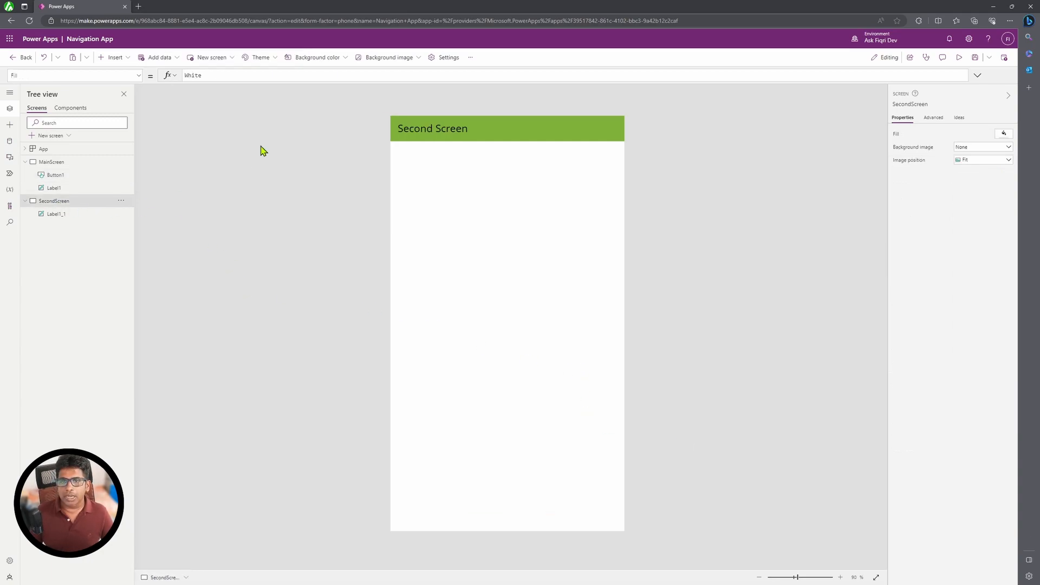
pyautogui.click(119, 58)
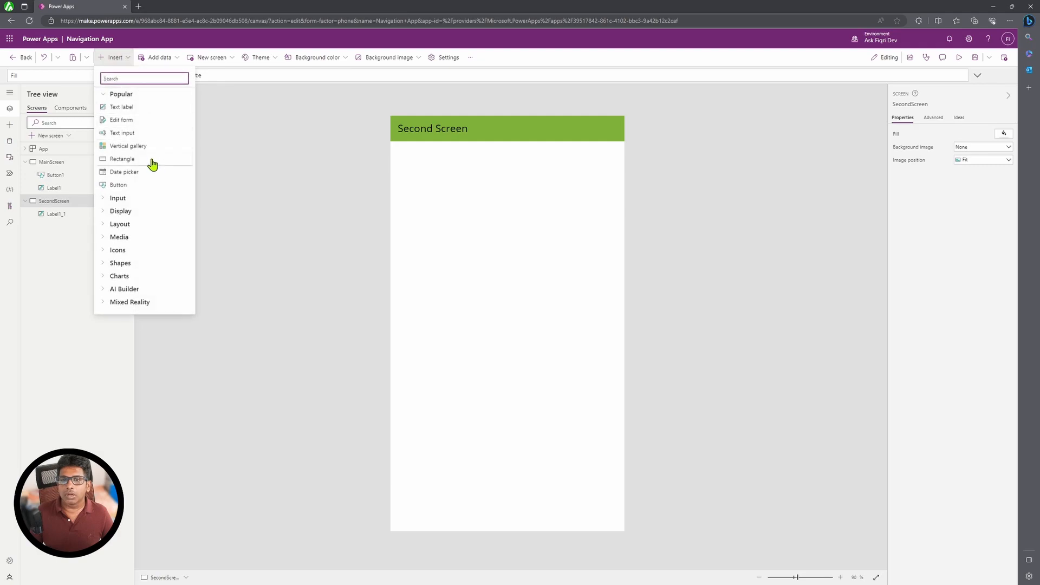
pyautogui.click(144, 185)
pyautogui.moveTo(451, 145); pyautogui.dragTo(508, 499)
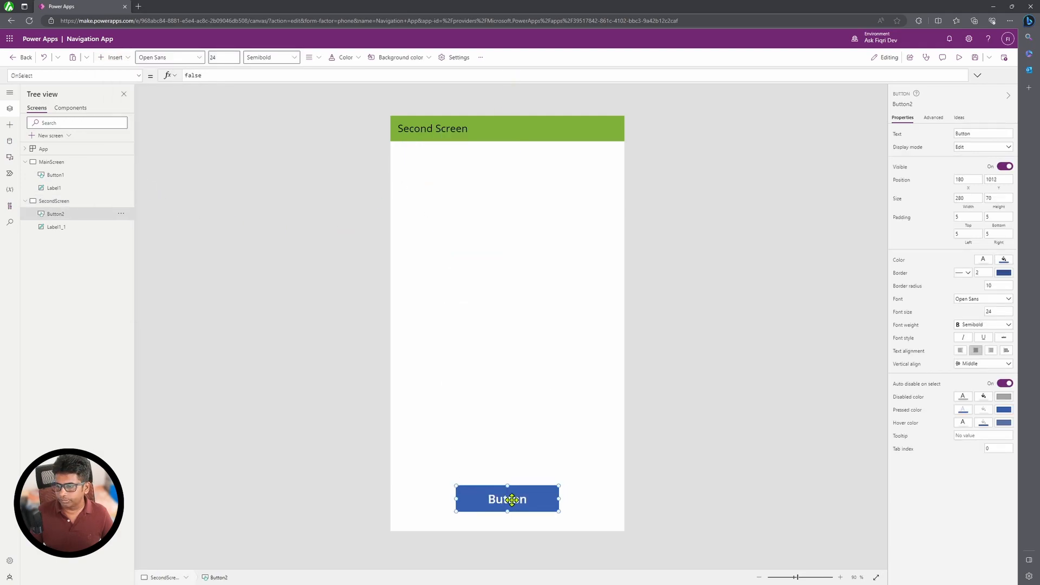
pyautogui.doubleClick(514, 498)
pyautogui.write('Home')
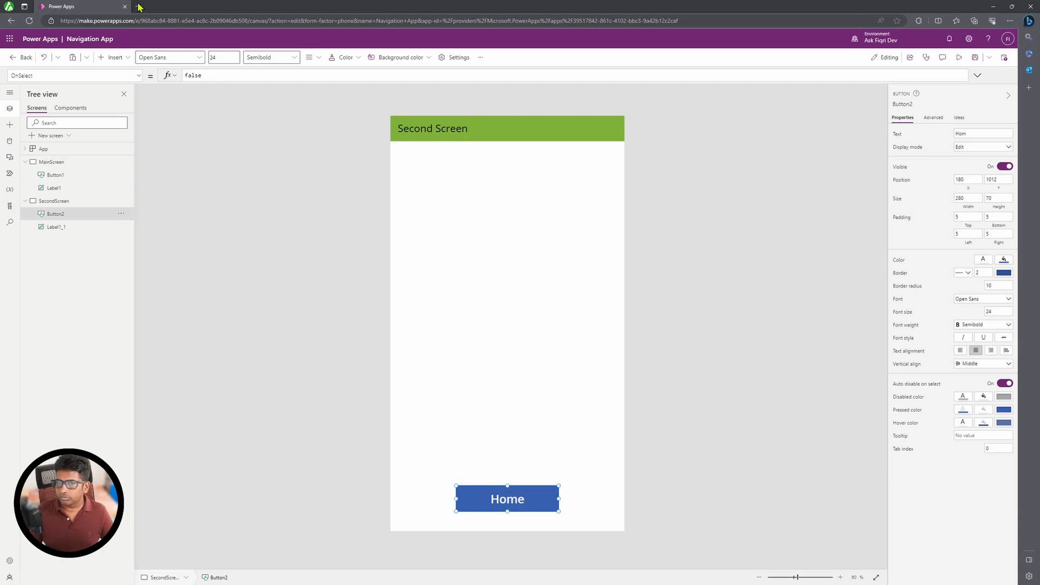
# Step: Review MainScreen and SecondScreen in turn, return to MainScreen and save the app
pyautogui.click(52, 165)
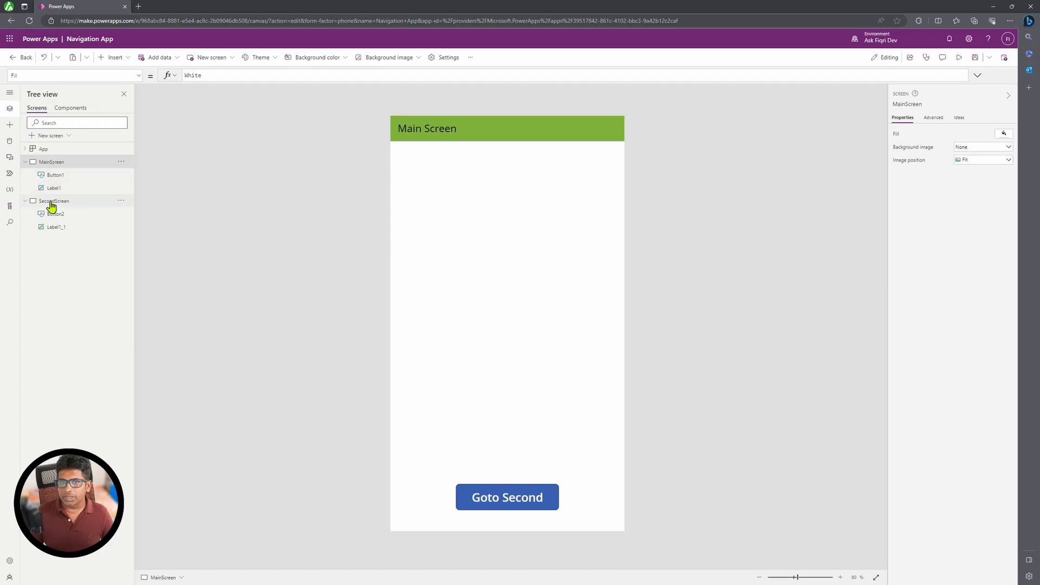
pyautogui.click(51, 203)
pyautogui.click(62, 165)
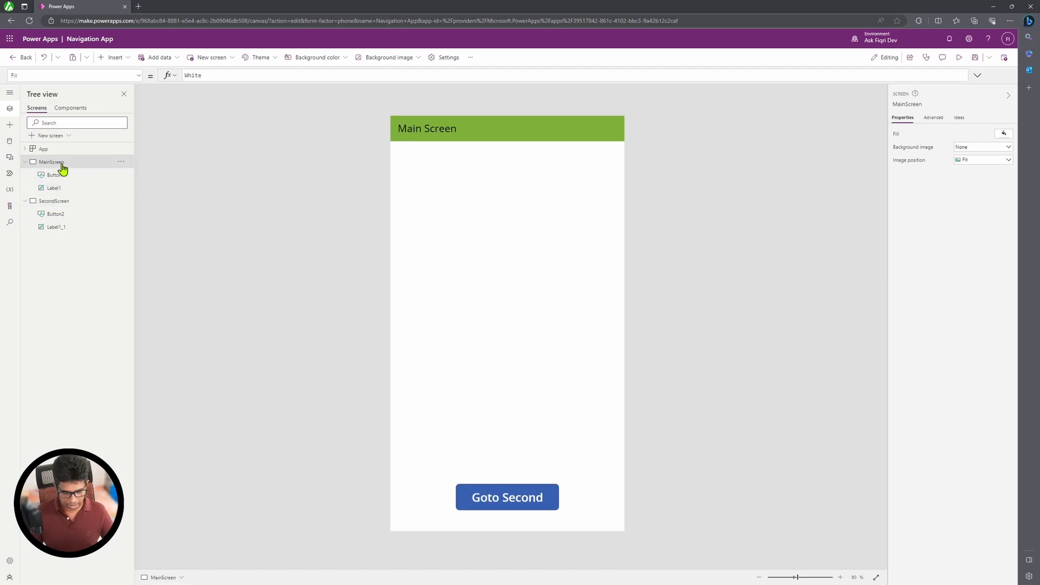
pyautogui.hotkey('ctrl', 's')
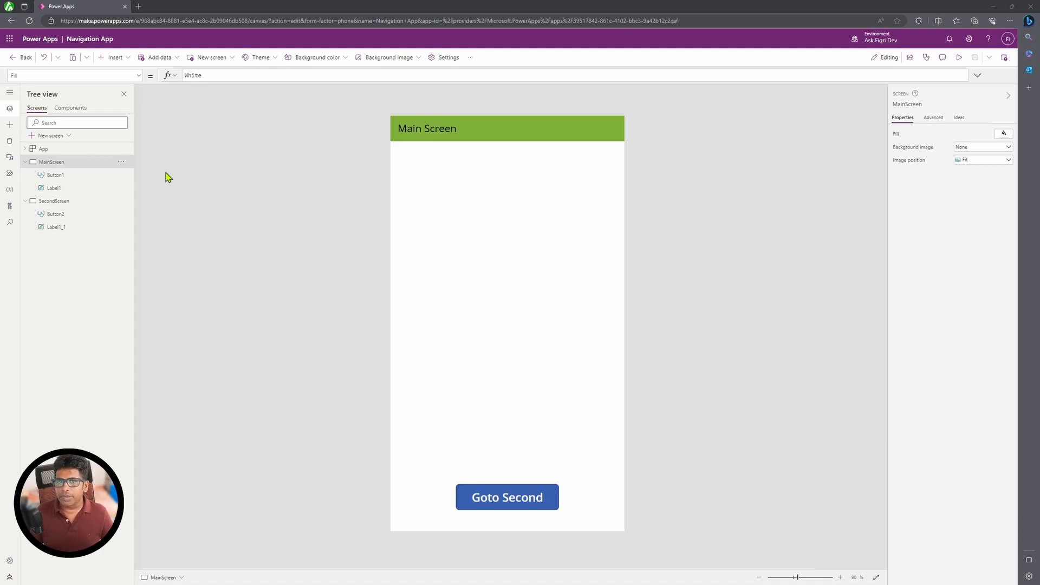
# Step: Collapse the contents of both screens in the tree and view SecondScreen and MainScreen in turn
pyautogui.click(26, 163)
pyautogui.click(25, 175)
pyautogui.click(25, 162)
pyautogui.click(26, 201)
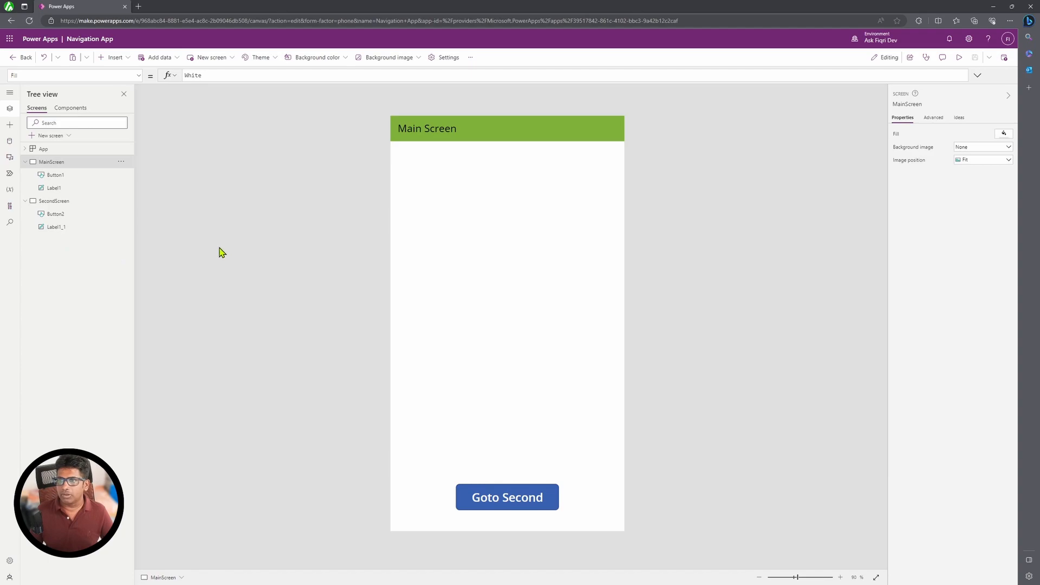
pyautogui.click(25, 201)
pyautogui.click(25, 163)
pyautogui.click(52, 175)
pyautogui.click(54, 164)
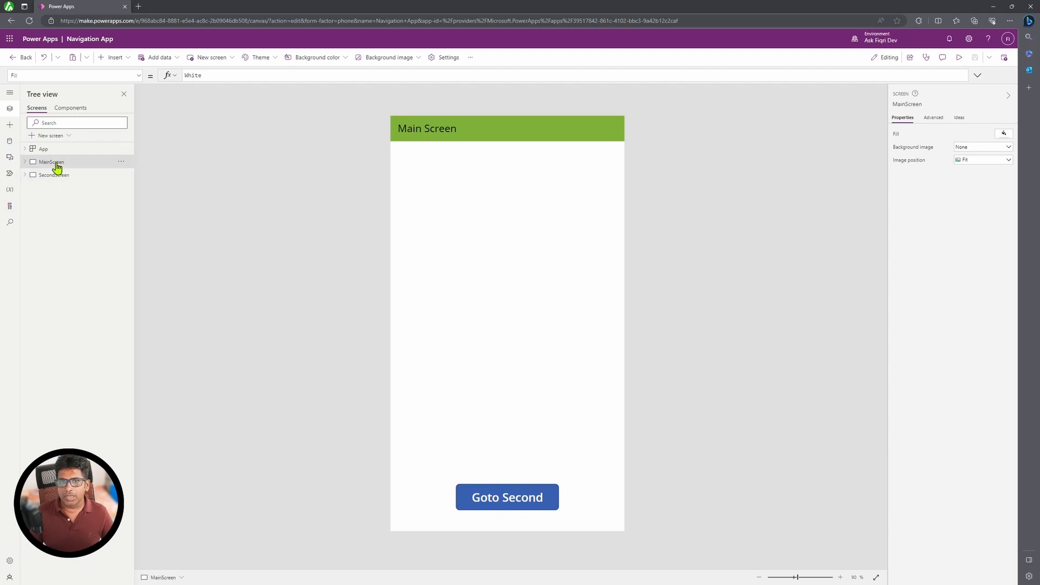
# Step: Set the OnSelect formula of the "Goto Second" button on MainScreen to Navigate(SecondScreen) and save the app
pyautogui.click(496, 502)
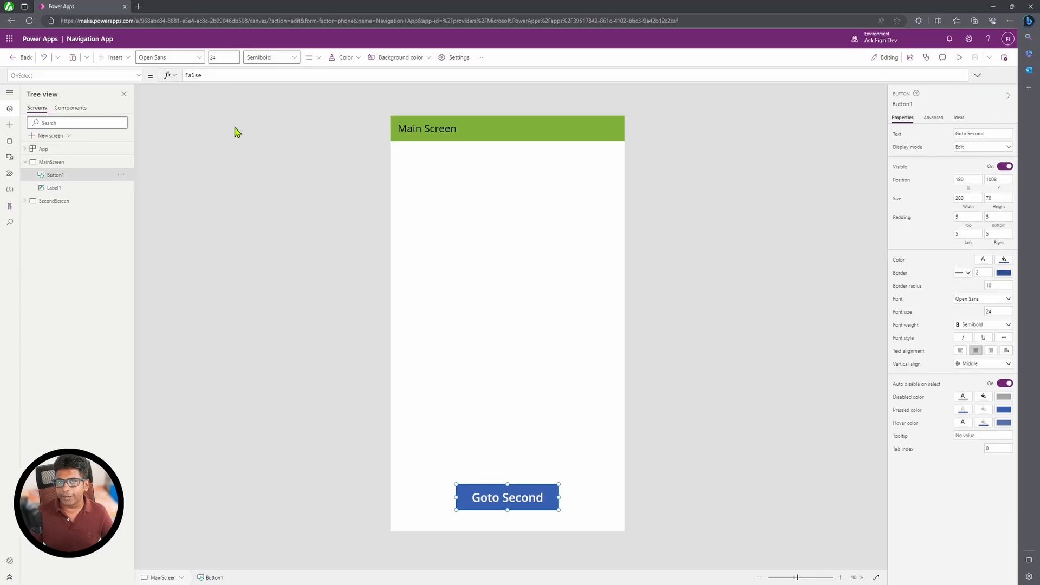
pyautogui.click(271, 105)
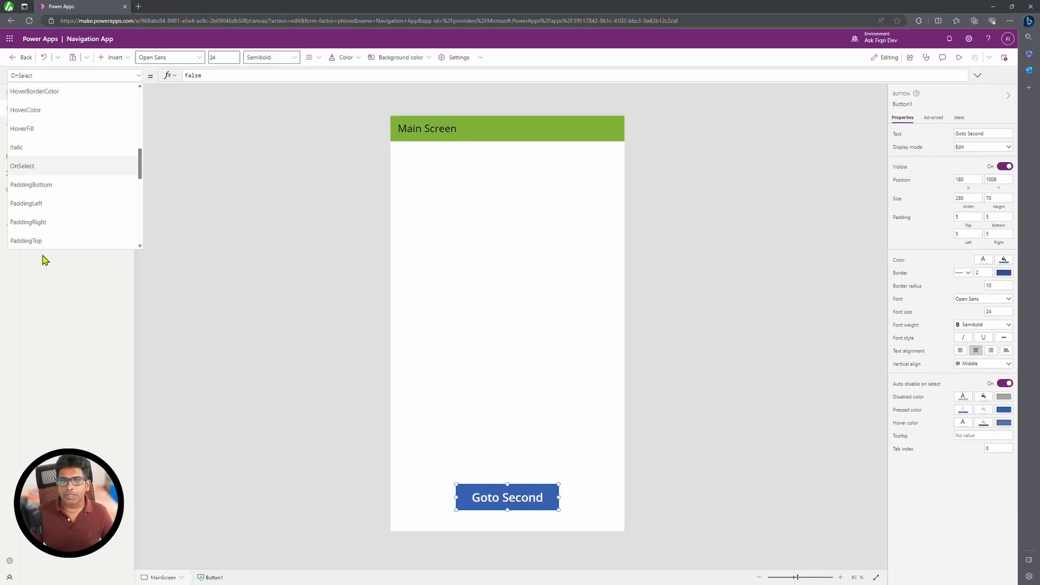
pyautogui.click(239, 103)
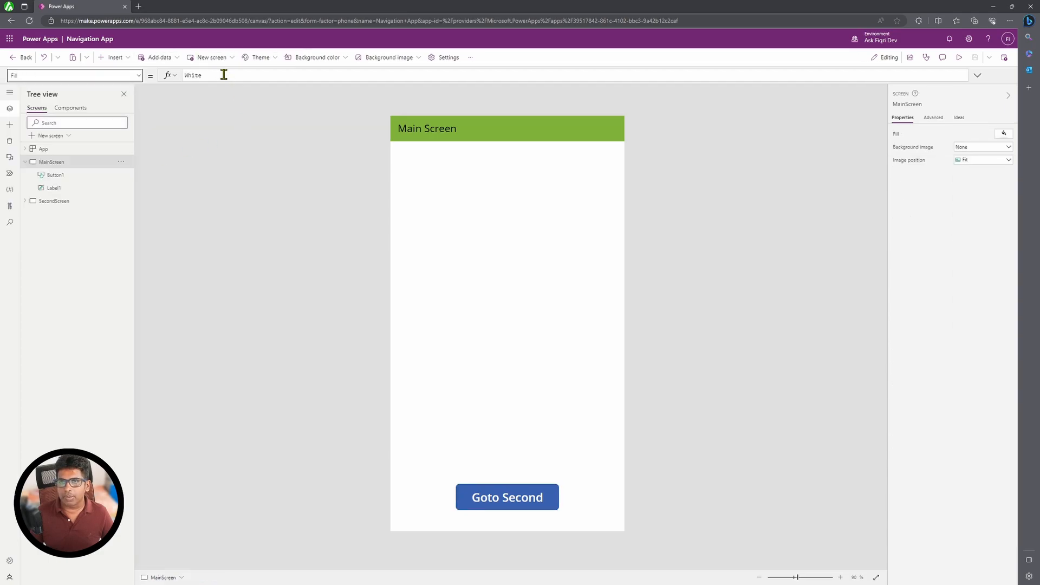
pyautogui.click(502, 497)
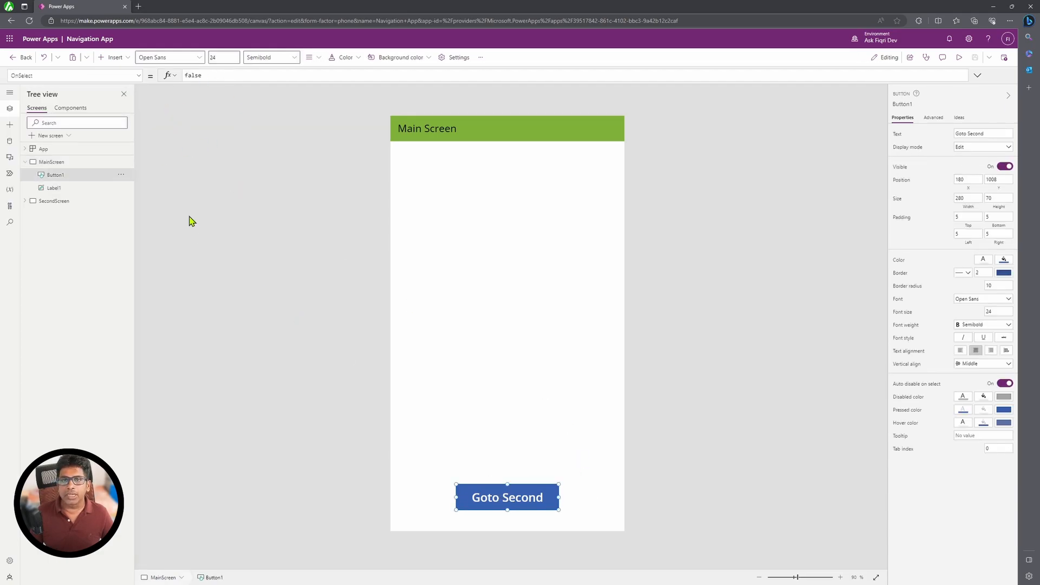
pyautogui.click(245, 76)
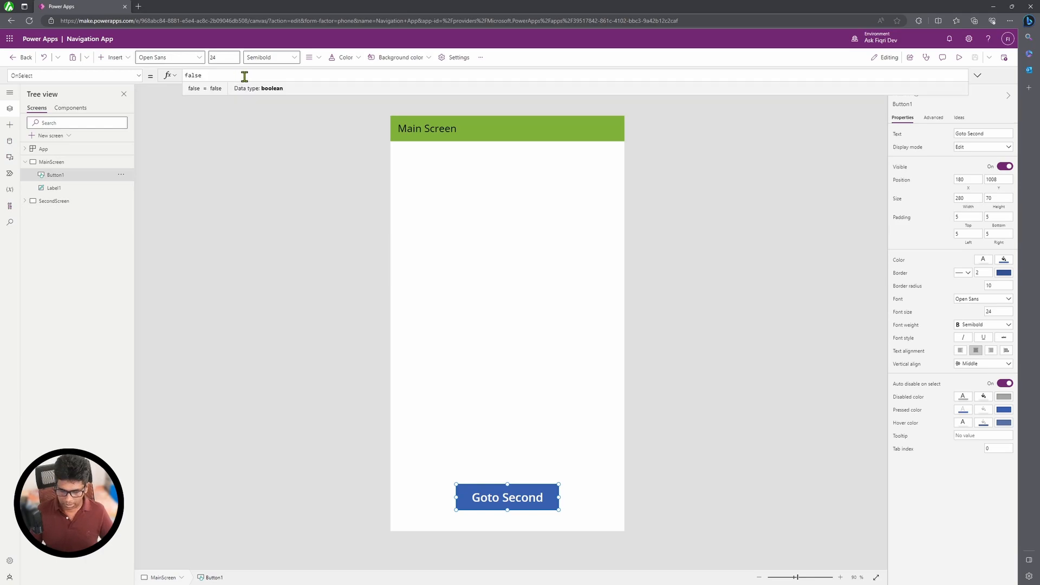
pyautogui.press('BackSpace')
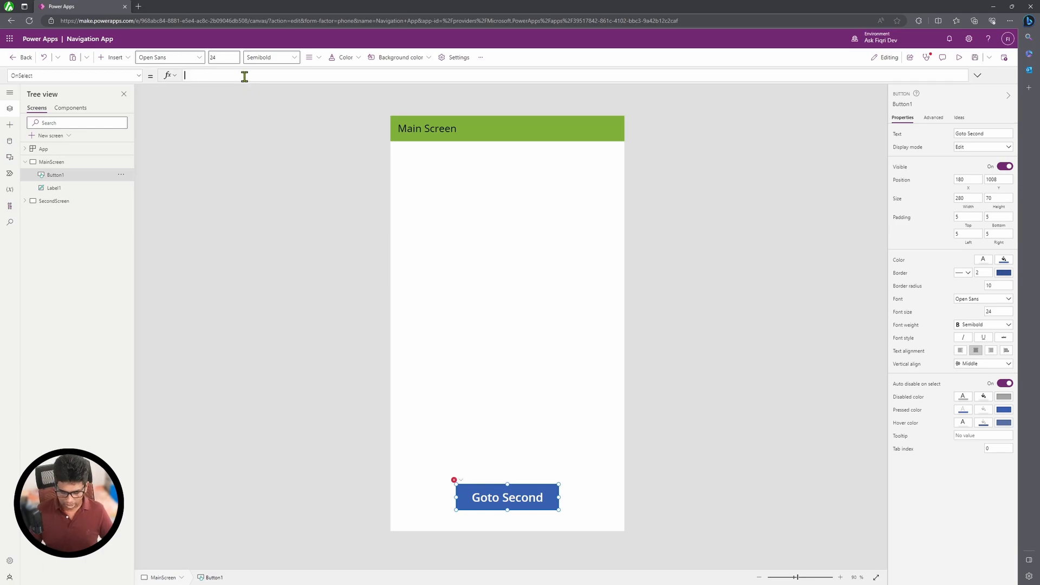
pyautogui.write('Navigate')
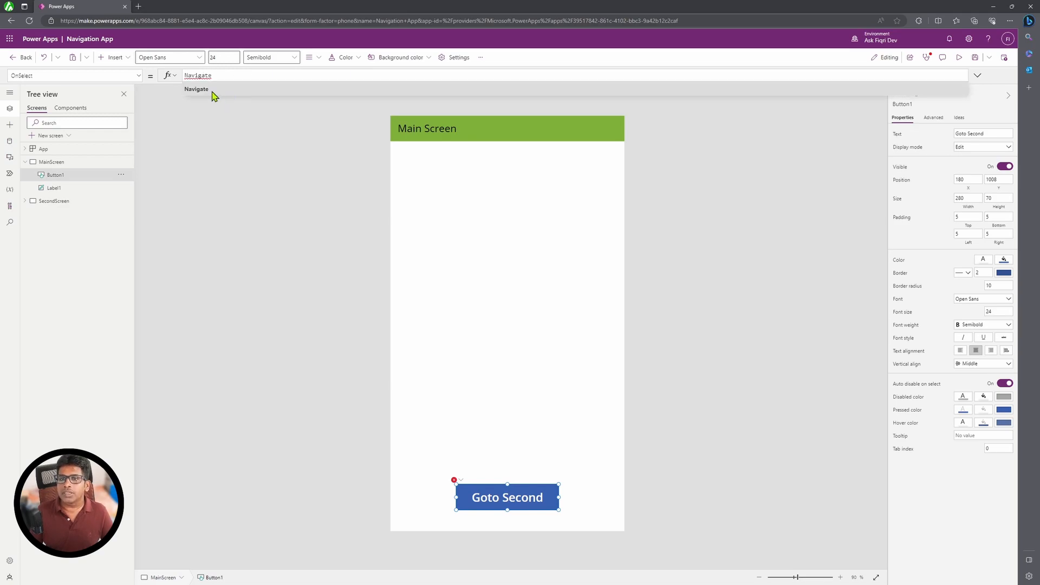
pyautogui.click(211, 91)
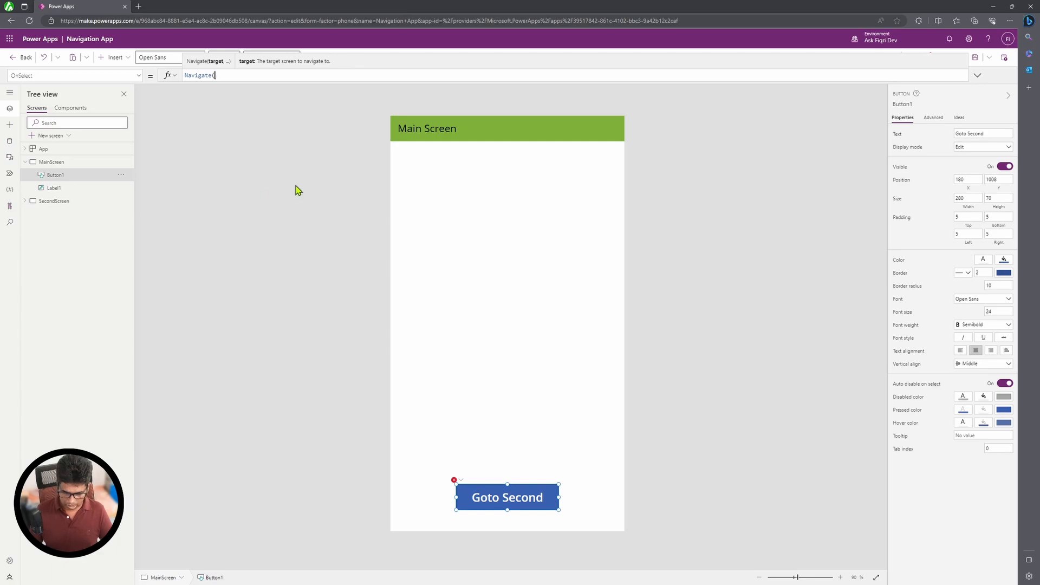
pyautogui.write('eco')
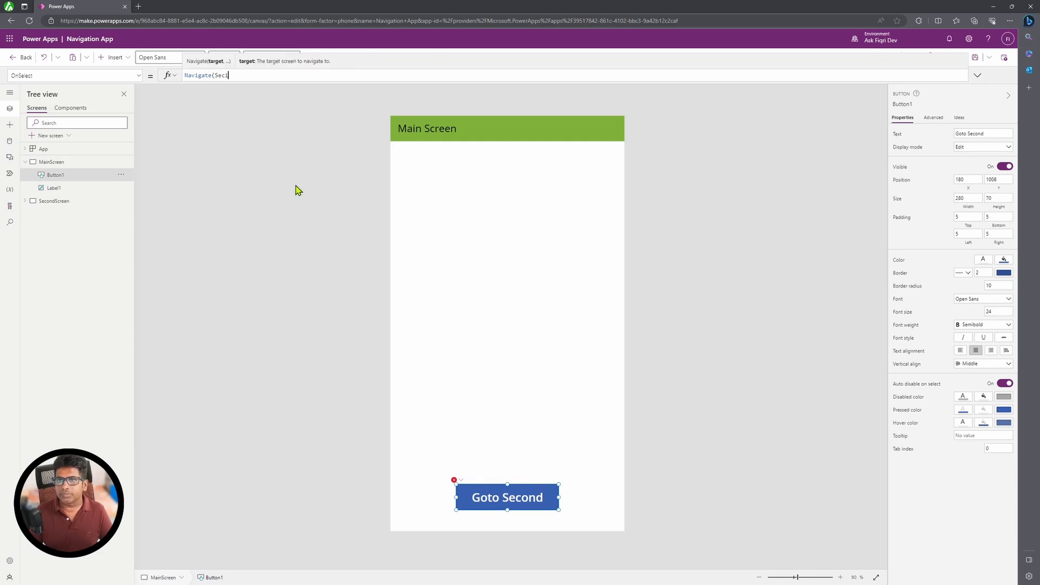
pyautogui.write('nd')
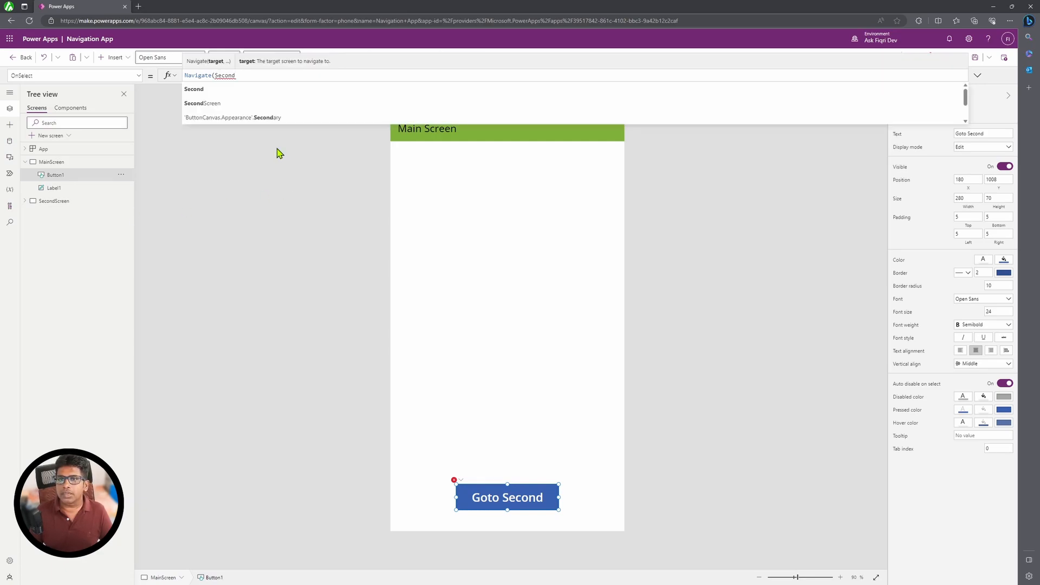
pyautogui.click(215, 103)
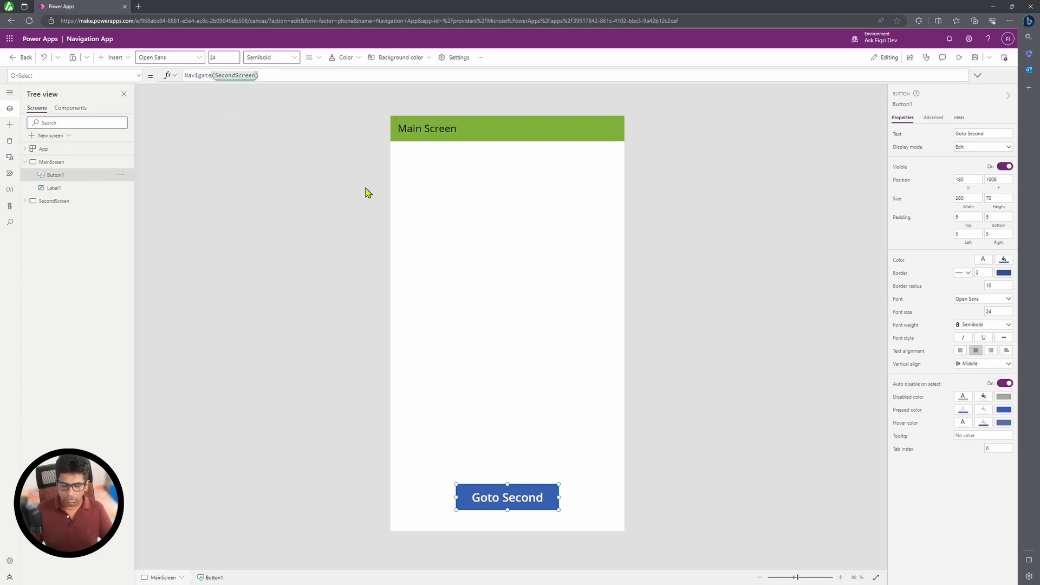
pyautogui.hotkey('ctrl', 's')
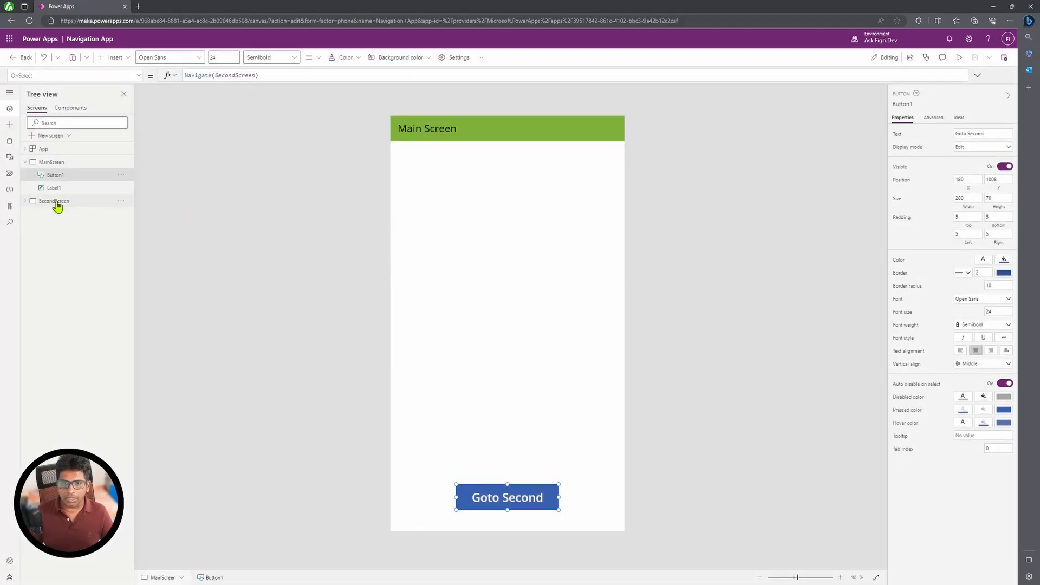
# Step: Correct the text of the button on SecondScreen to "Home"
pyautogui.click(56, 202)
pyautogui.doubleClick(519, 499)
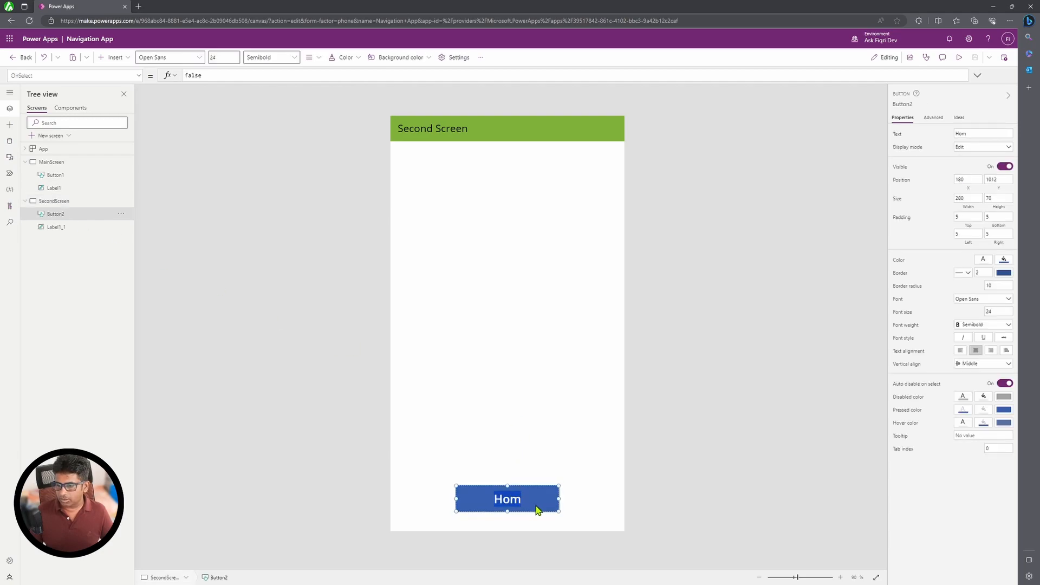
pyautogui.write('Home')
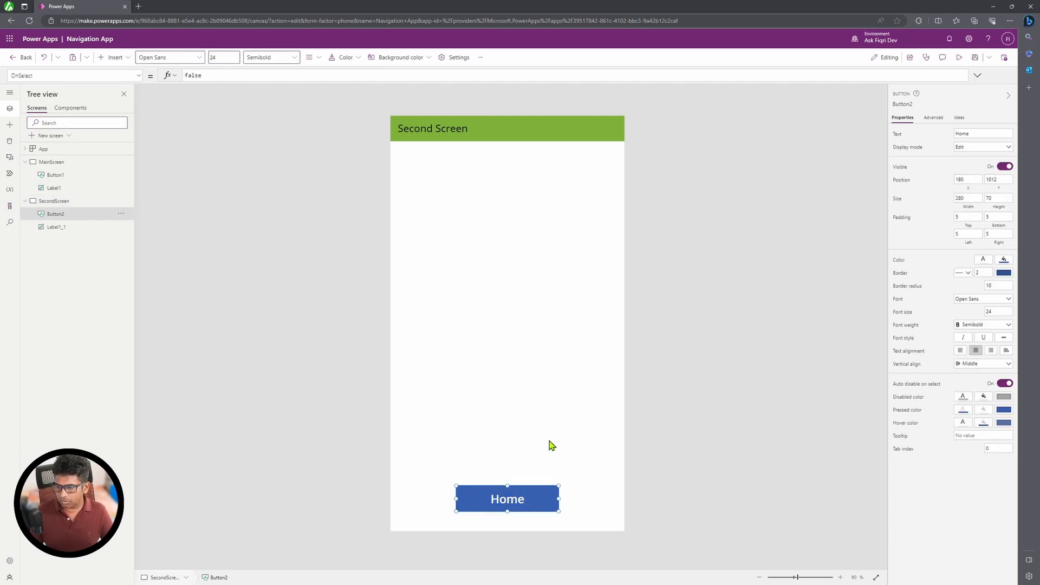
pyautogui.click(540, 478)
# Step: Set the Home button's OnSelect formula to Navigate(MainScreen), then return to MainScreen and save the app
pyautogui.click(525, 498)
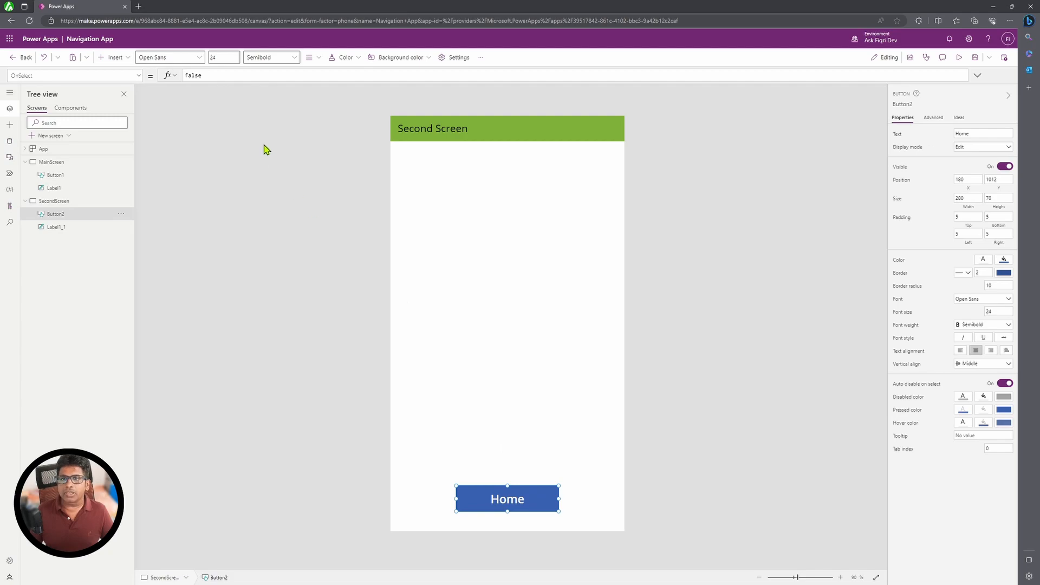
pyautogui.click(199, 76)
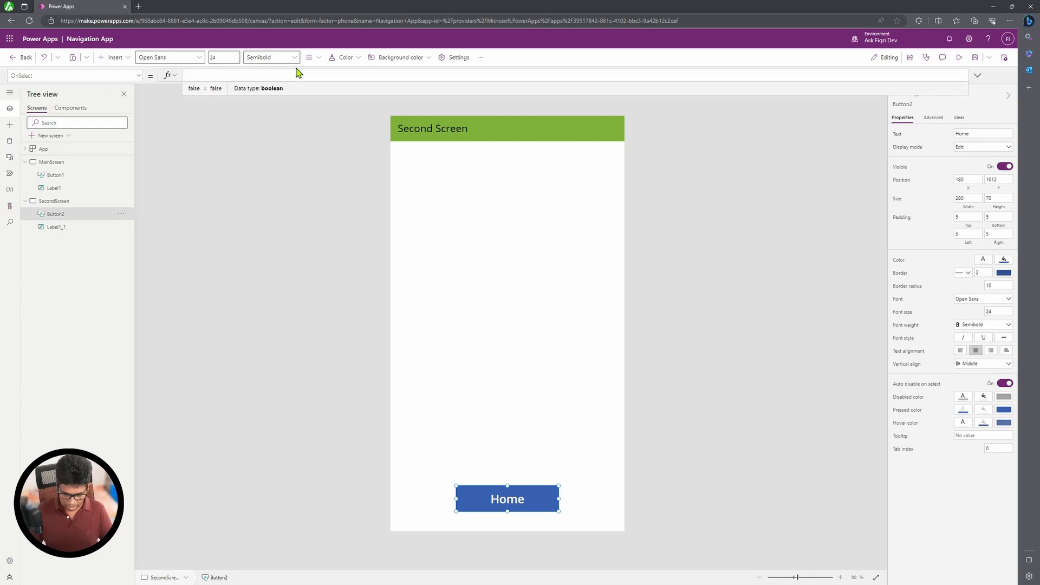
pyautogui.write('Navigate')
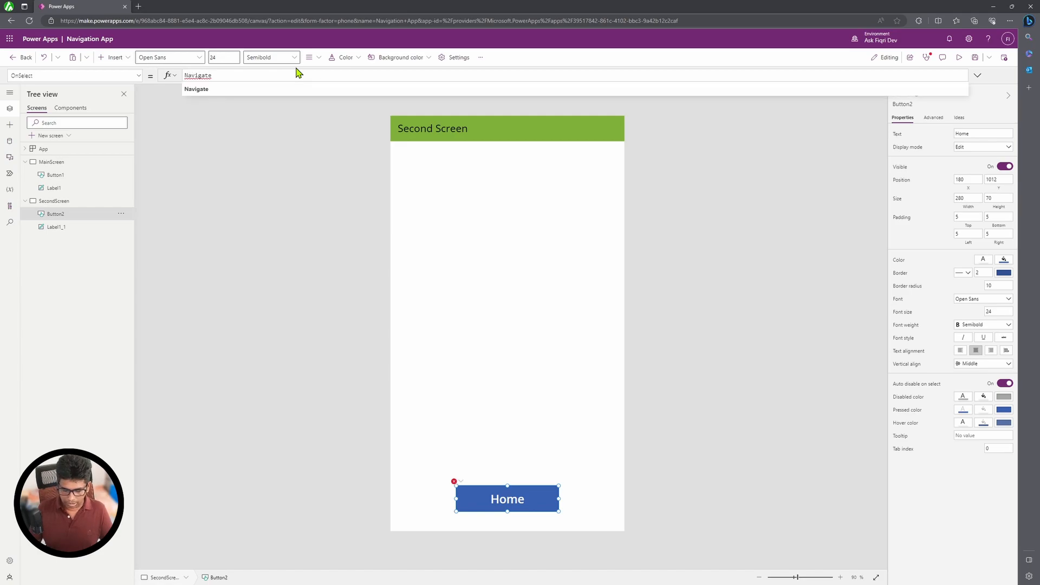
pyautogui.write('(Hom')
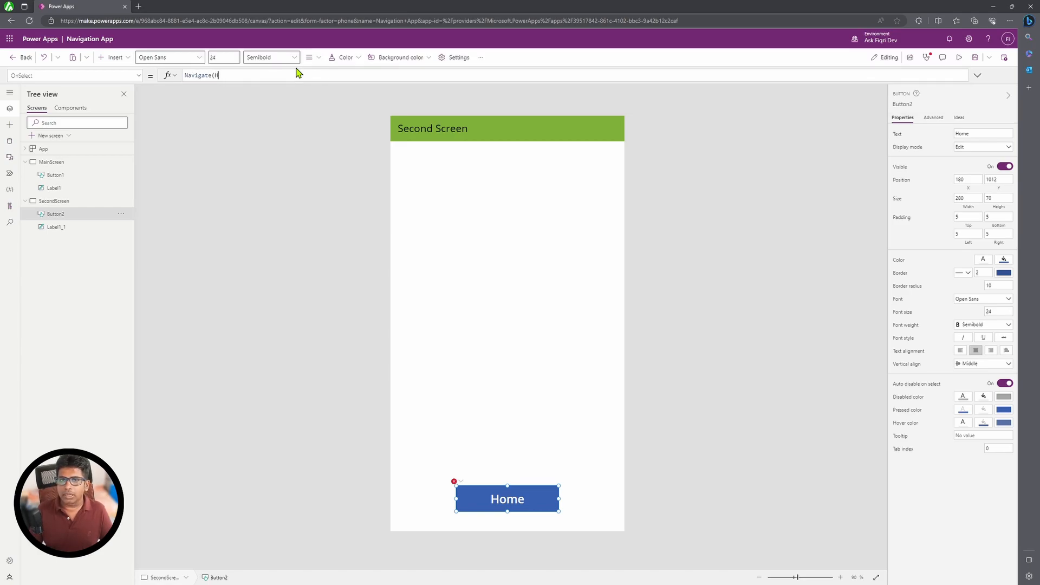
pyautogui.write('MainScreen')
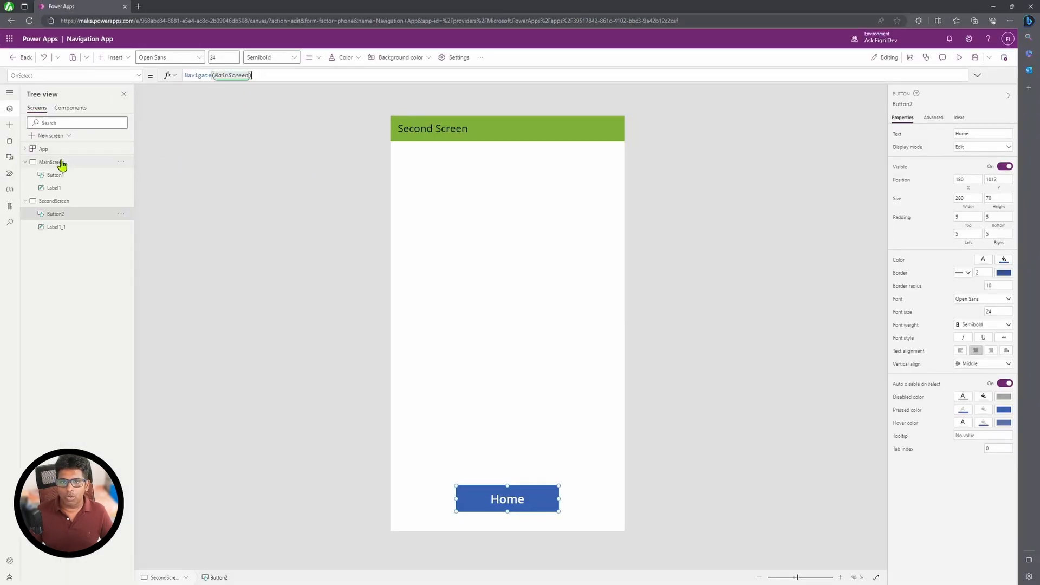
pyautogui.click(61, 162)
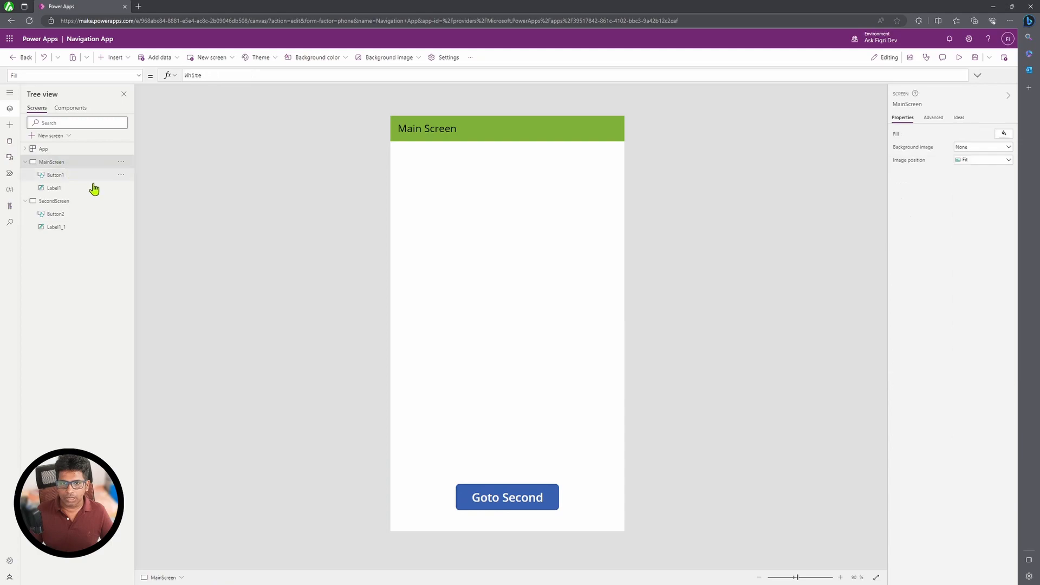
pyautogui.hotkey('ctrl', 's')
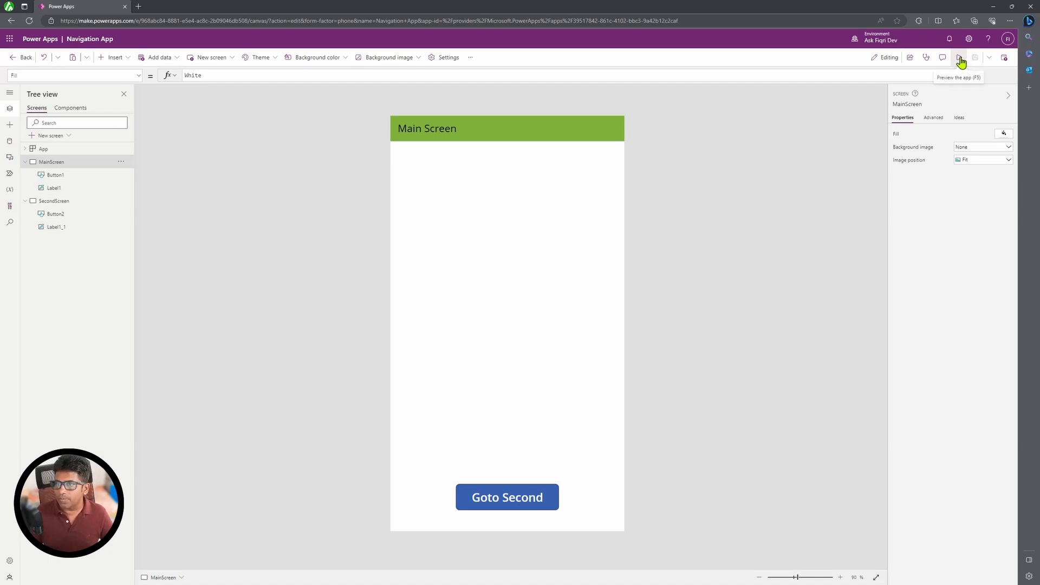
# Step: Preview the app from MainScreen and test the Goto Second and Home buttons, then leave the preview
pyautogui.click(960, 62)
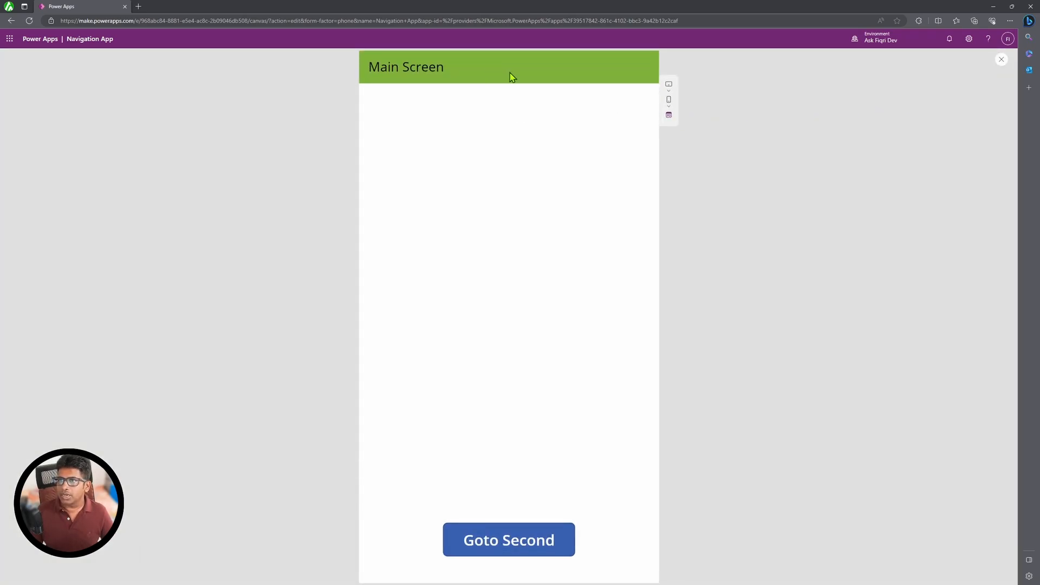
pyautogui.click(518, 542)
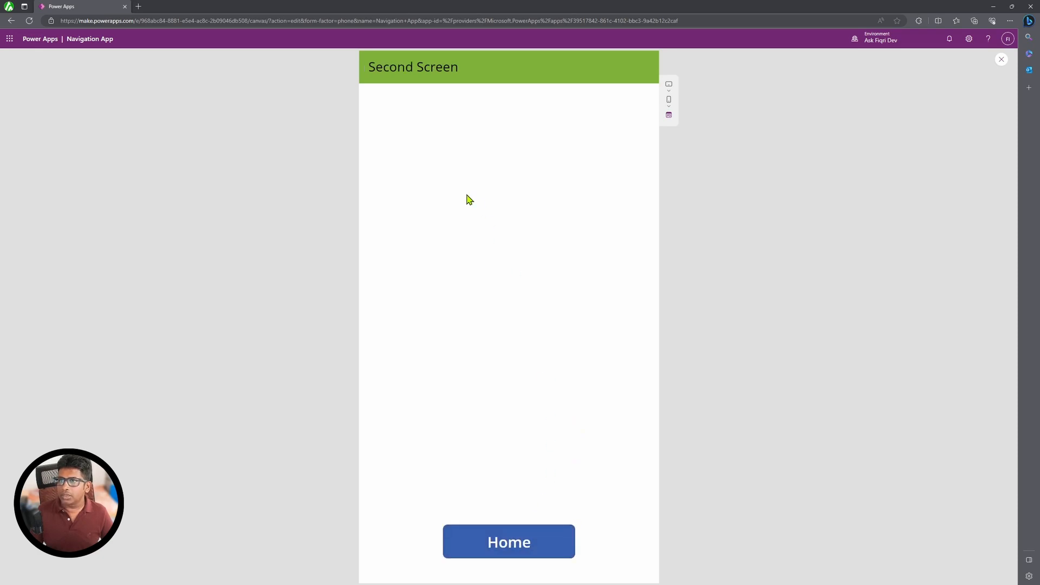
pyautogui.click(516, 545)
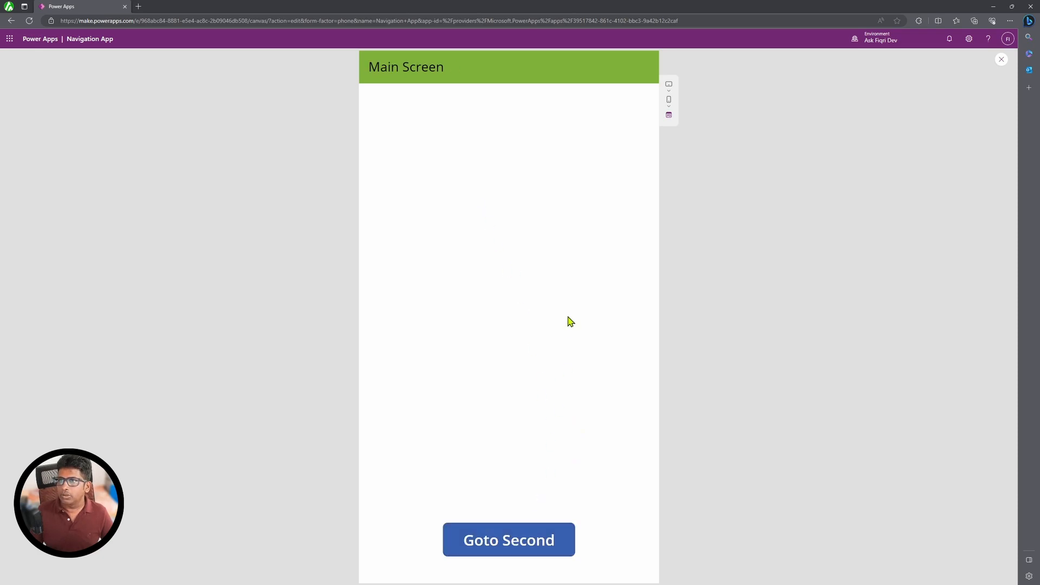
pyautogui.press('Escape')
pyautogui.click(584, 348)
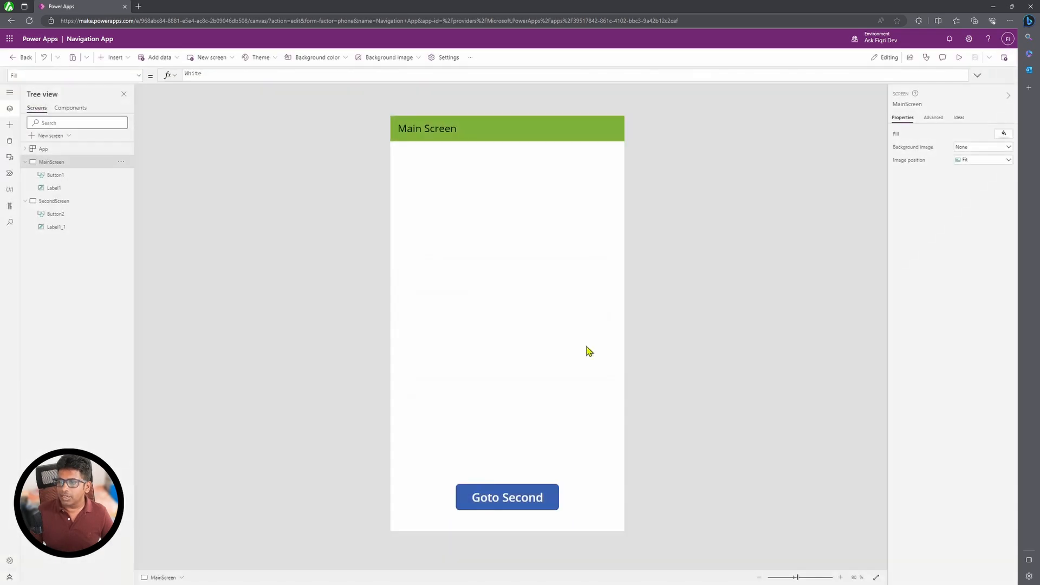
# Step: Insert a Back arrow icon on SecondScreen and place it in the green header at about X 561, Y 3
pyautogui.click(519, 498)
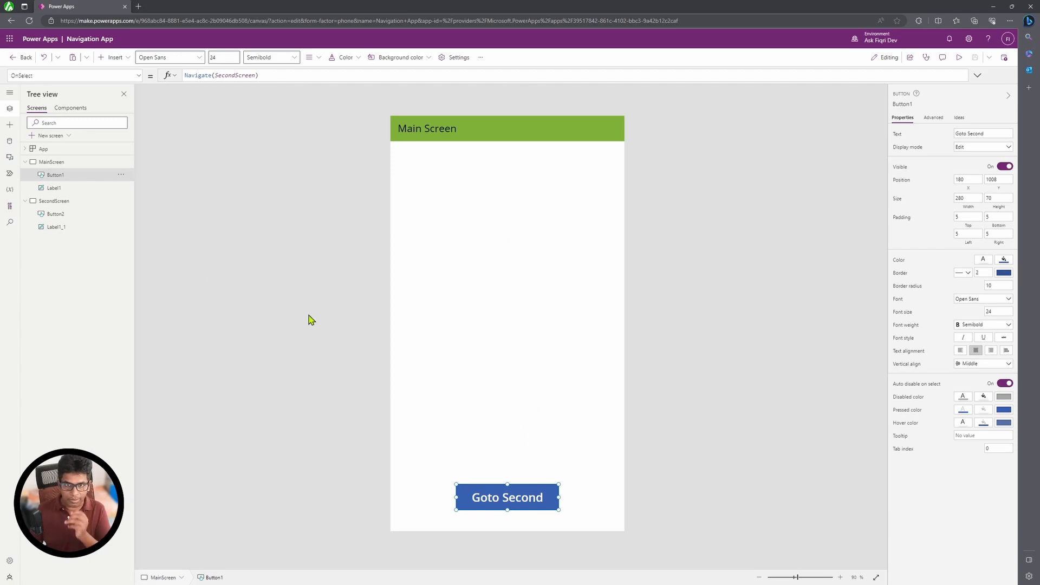
pyautogui.click(52, 202)
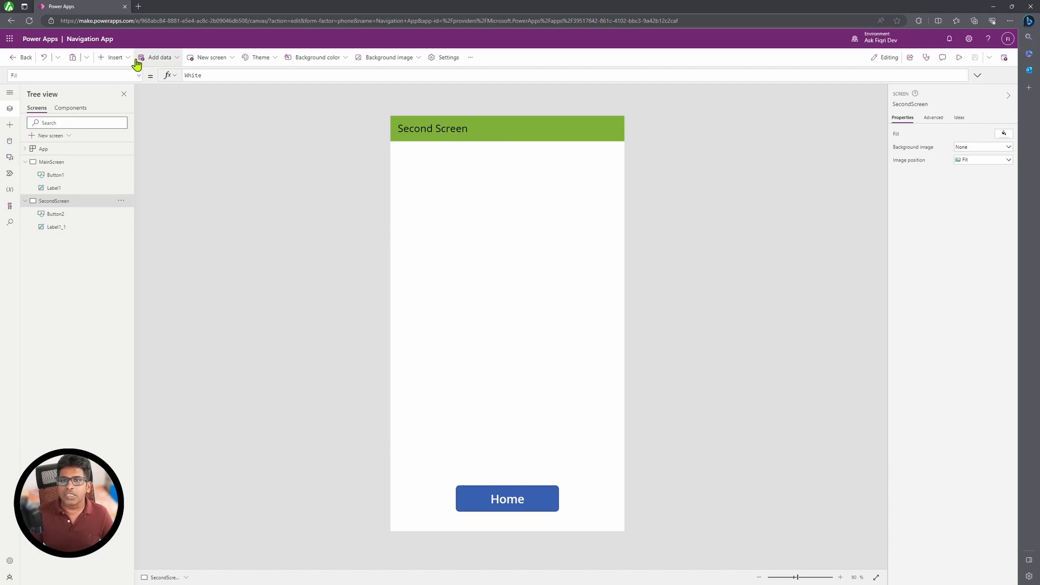
pyautogui.click(114, 58)
pyautogui.click(116, 249)
pyautogui.scroll(-2, 146, 227)
pyautogui.scroll(-3, 149, 218)
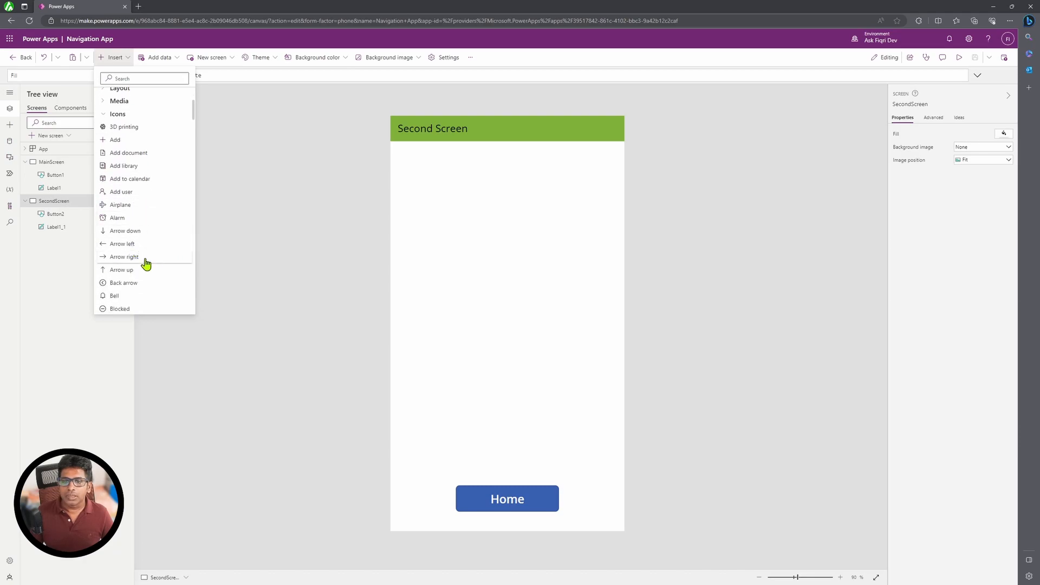
pyautogui.click(116, 284)
pyautogui.moveTo(416, 142); pyautogui.dragTo(605, 133)
pyautogui.click(687, 167)
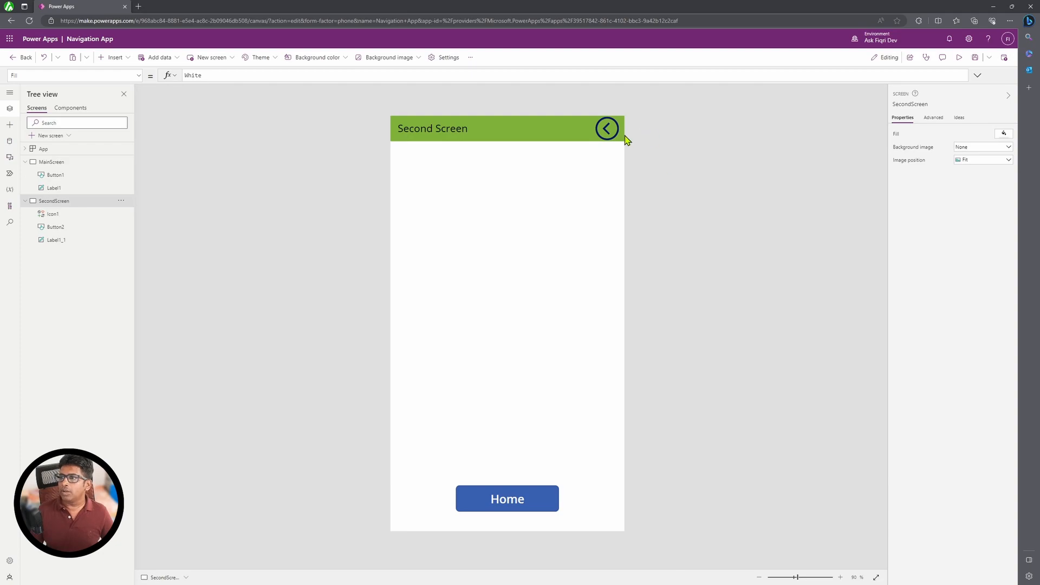
# Step: Set the back arrow icon's OnSelect formula to Navigate(MainScreen) and save the app
pyautogui.click(609, 129)
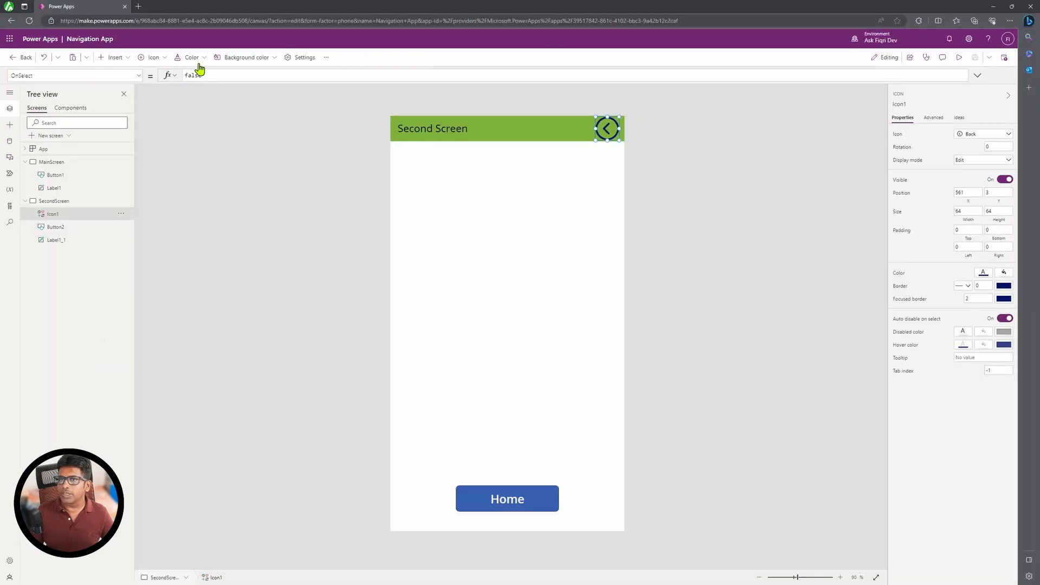
pyautogui.doubleClick(195, 75)
pyautogui.write('Navigate')
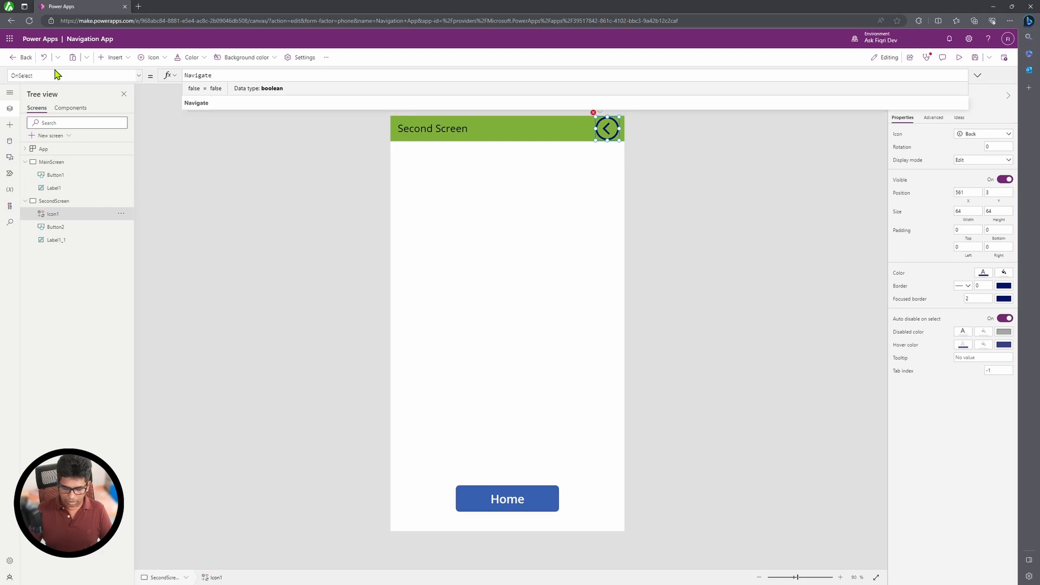
pyautogui.write('(M')
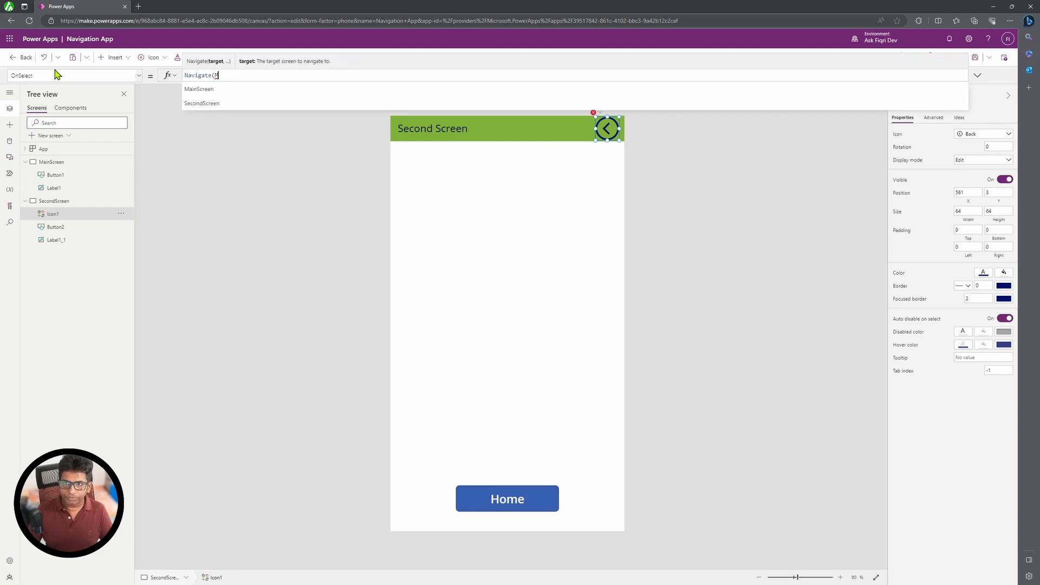
pyautogui.write('ain')
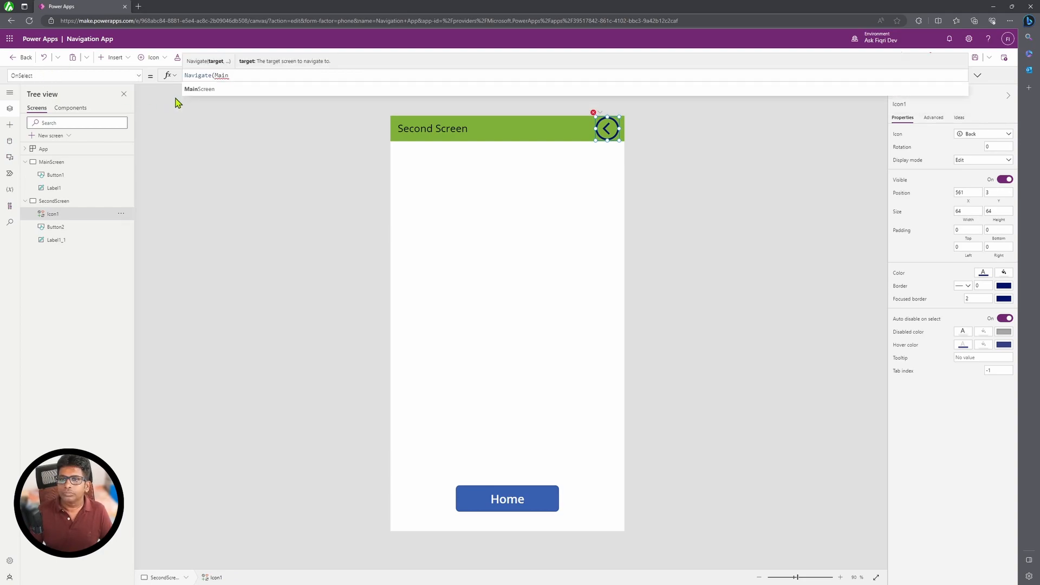
pyautogui.press('Tab')
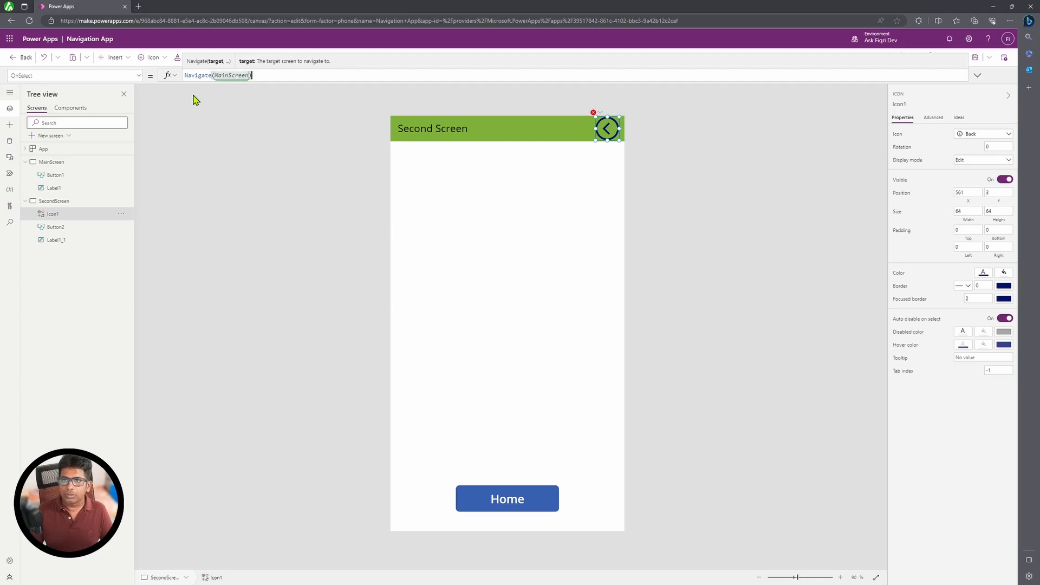
pyautogui.hotkey('ctrl', 's')
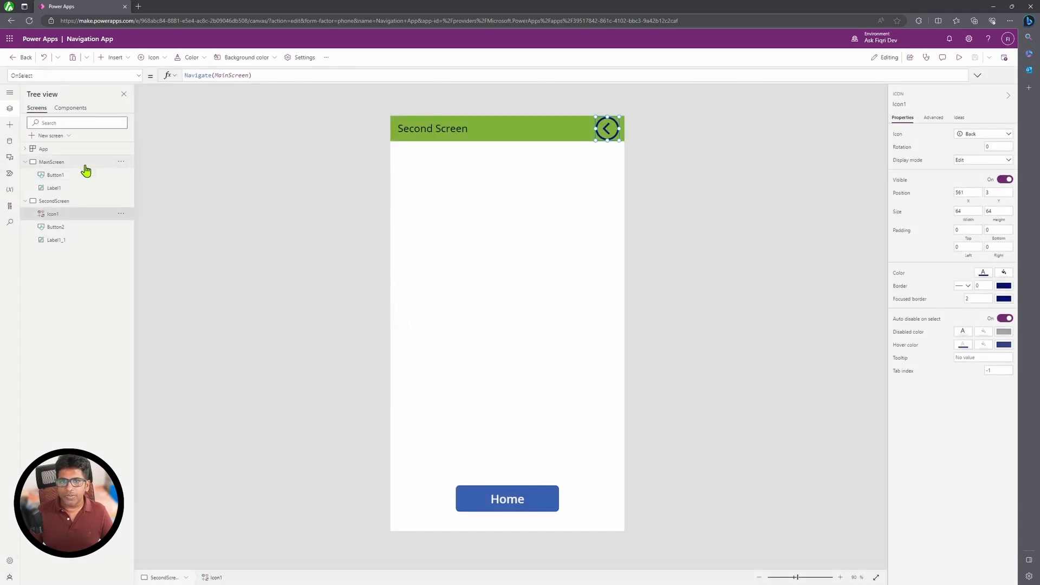
# Step: Preview the app from MainScreen, test going to SecondScreen and returning with the back arrow icon, then leave the preview
pyautogui.click(57, 162)
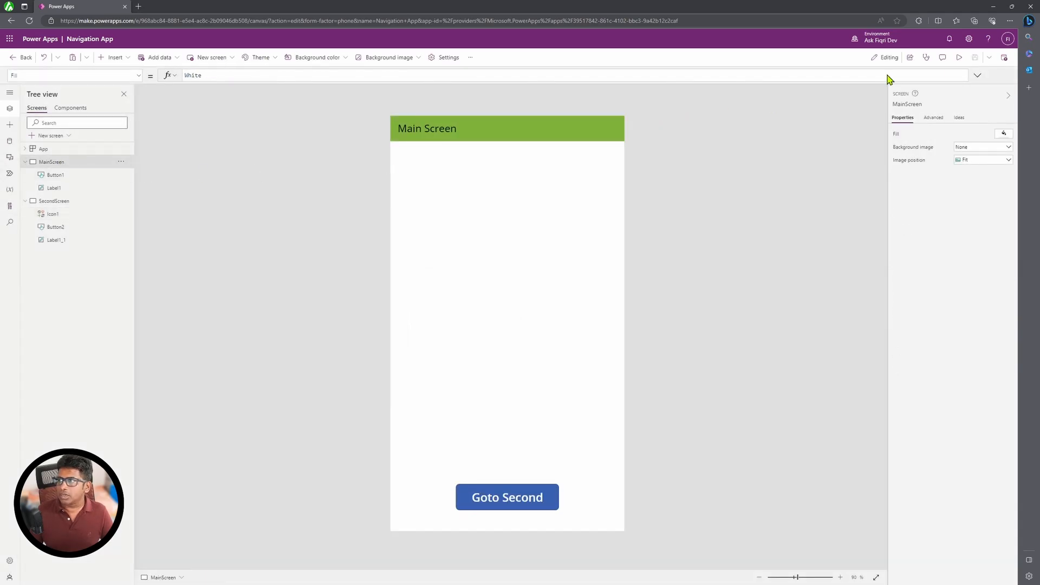
pyautogui.click(959, 58)
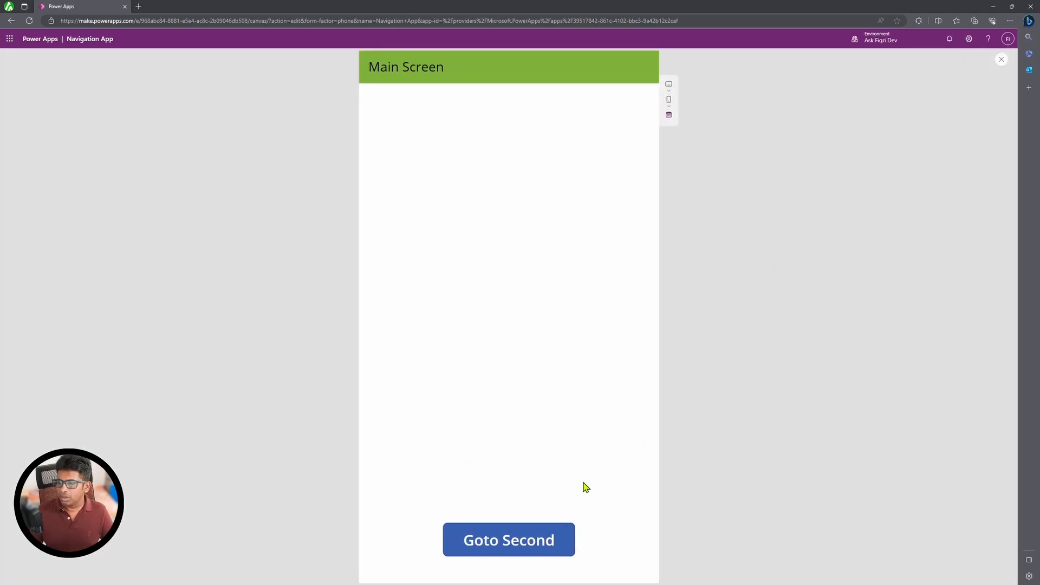
pyautogui.click(537, 538)
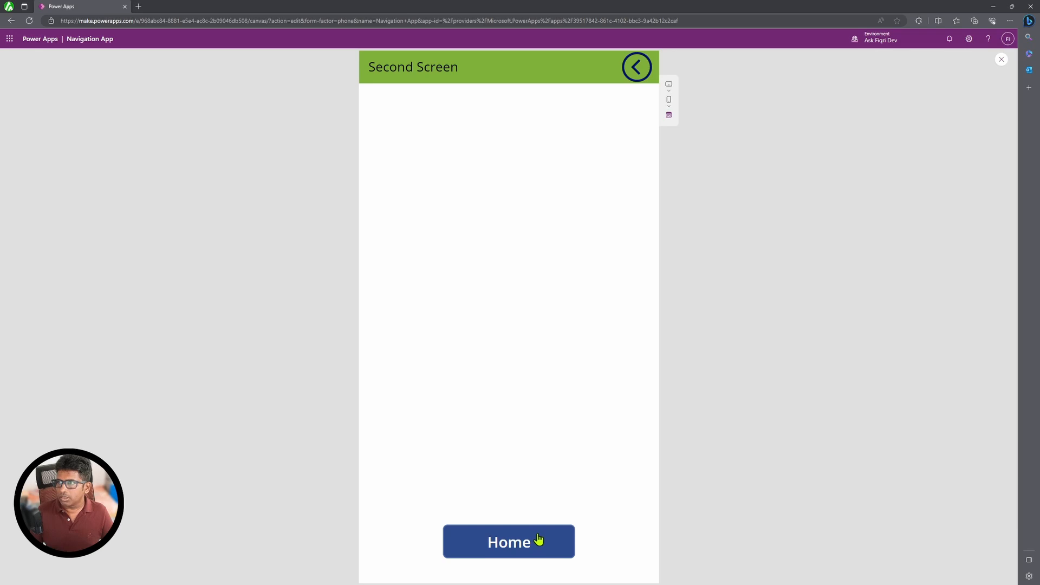
pyautogui.click(636, 69)
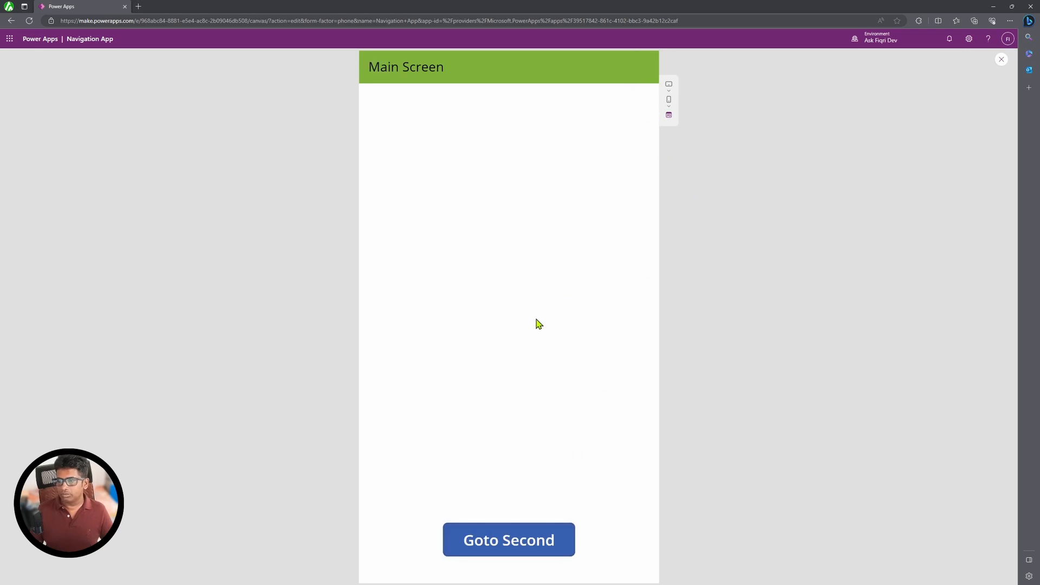
pyautogui.press('Escape')
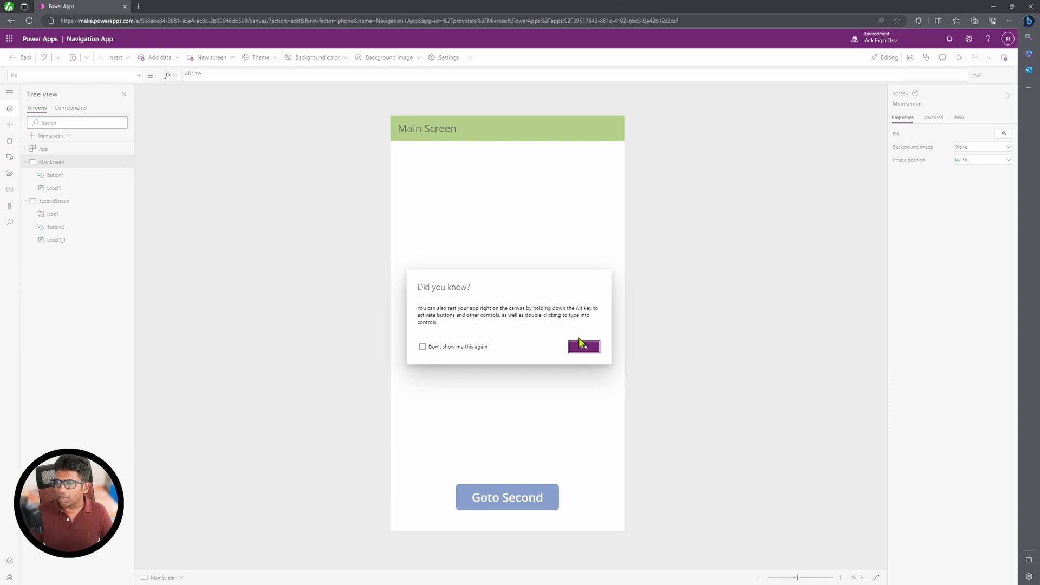
pyautogui.click(582, 344)
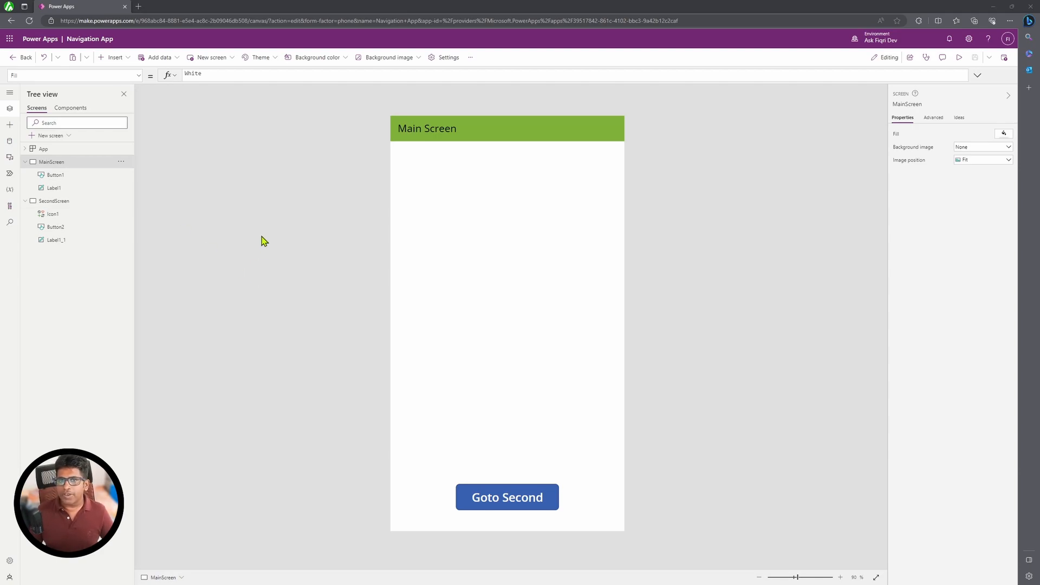
# Step: Add a text label to SecondScreen and place it below the header at about X 40, Y 393
pyautogui.click(25, 161)
pyautogui.click(25, 174)
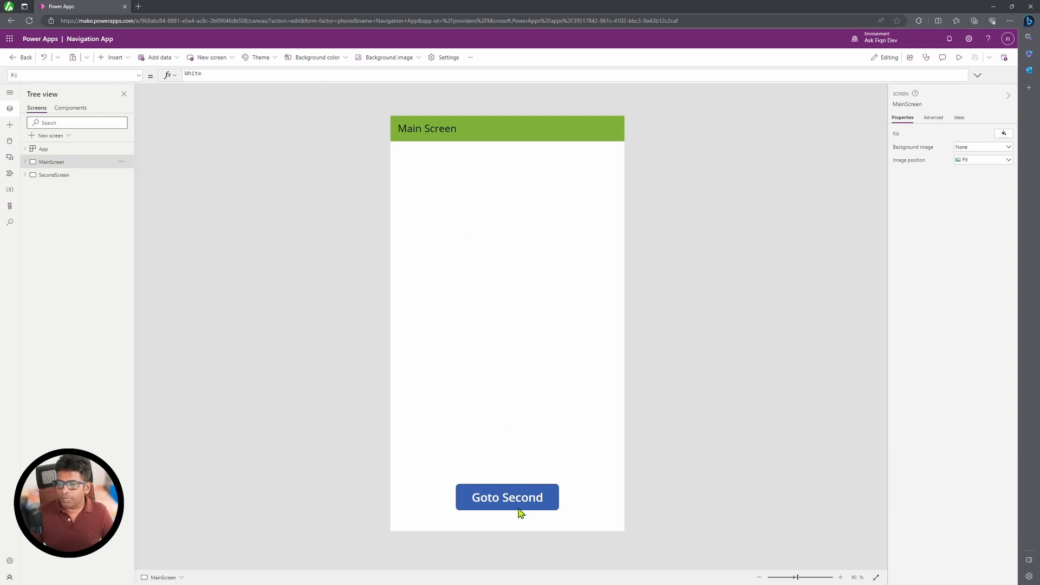
pyautogui.click(61, 176)
pyautogui.click(126, 59)
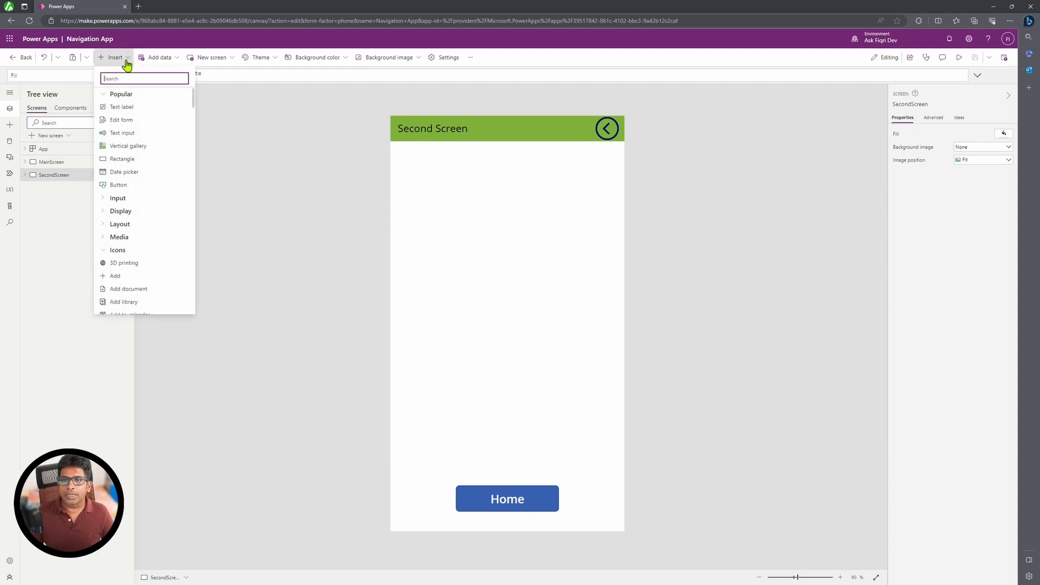
pyautogui.click(130, 106)
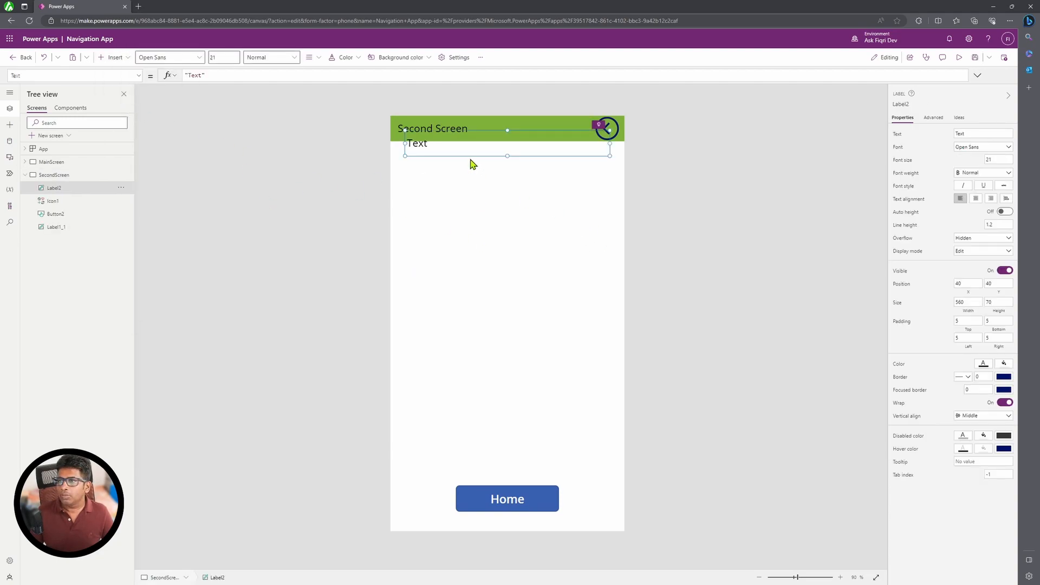
pyautogui.moveTo(472, 157); pyautogui.dragTo(473, 286)
pyautogui.click(480, 338)
pyautogui.click(435, 282)
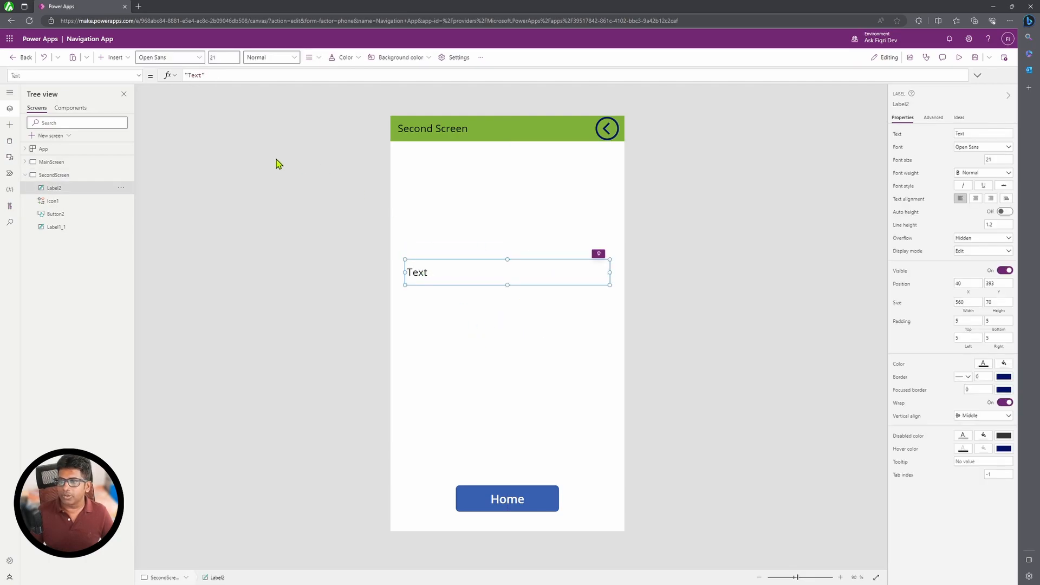
# Step: Give the new text label on SecondScreen a light grey background color
pyautogui.click(428, 59)
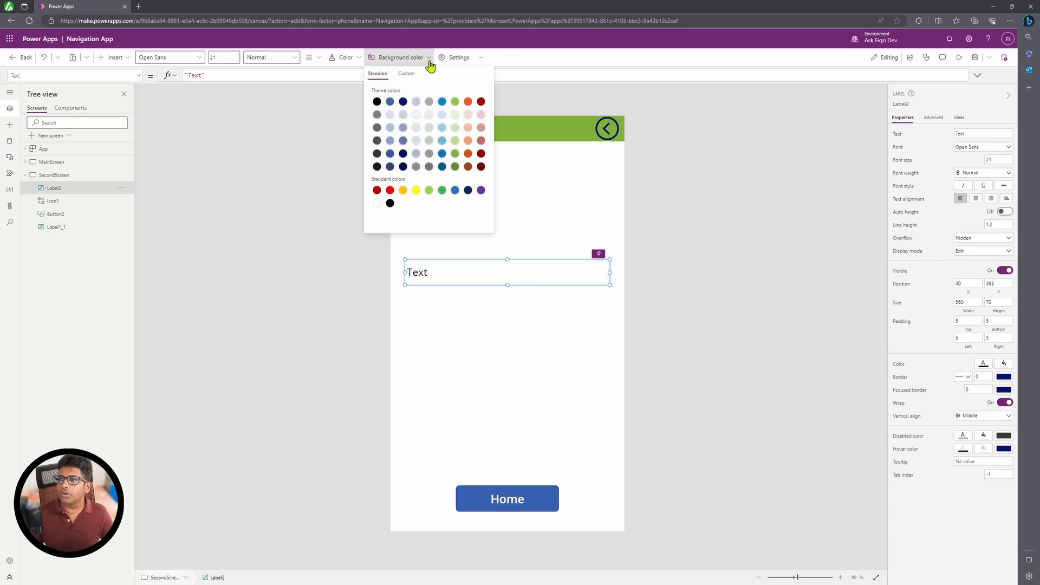
pyautogui.click(429, 128)
pyautogui.click(477, 320)
# Step: Clear the default Text formula of the grey label on SecondScreen so the label is empty
pyautogui.click(479, 271)
pyautogui.moveTo(230, 75); pyautogui.dragTo(159, 75)
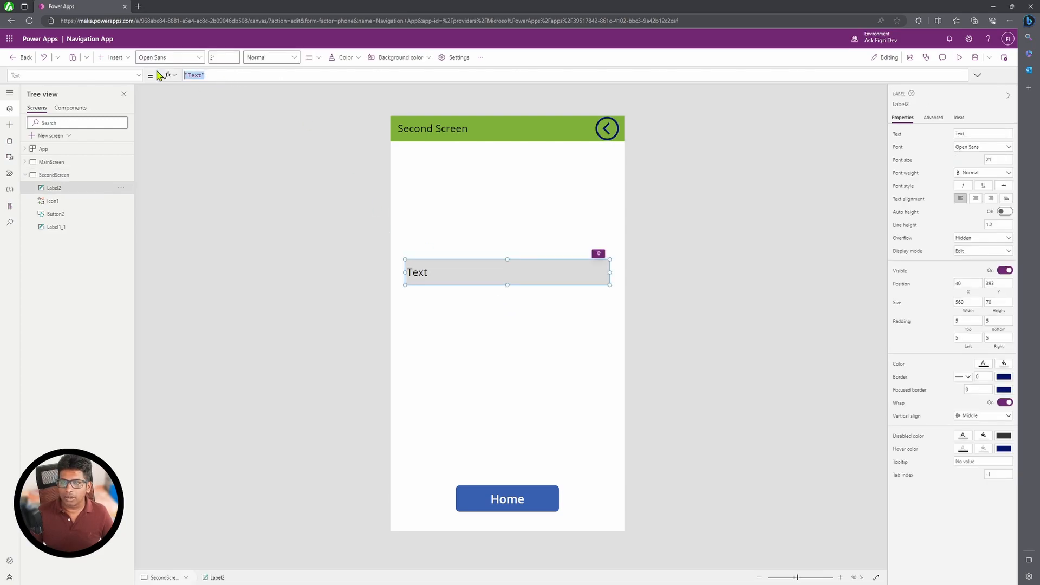
pyautogui.press('BackSpace')
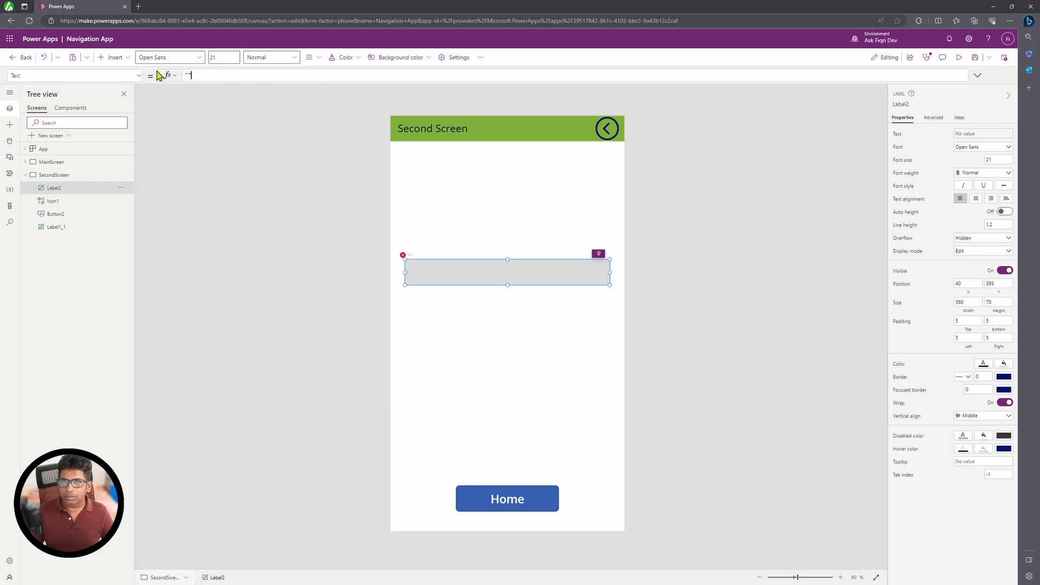
pyautogui.press('BackSpace')
pyautogui.click(545, 362)
pyautogui.click(474, 272)
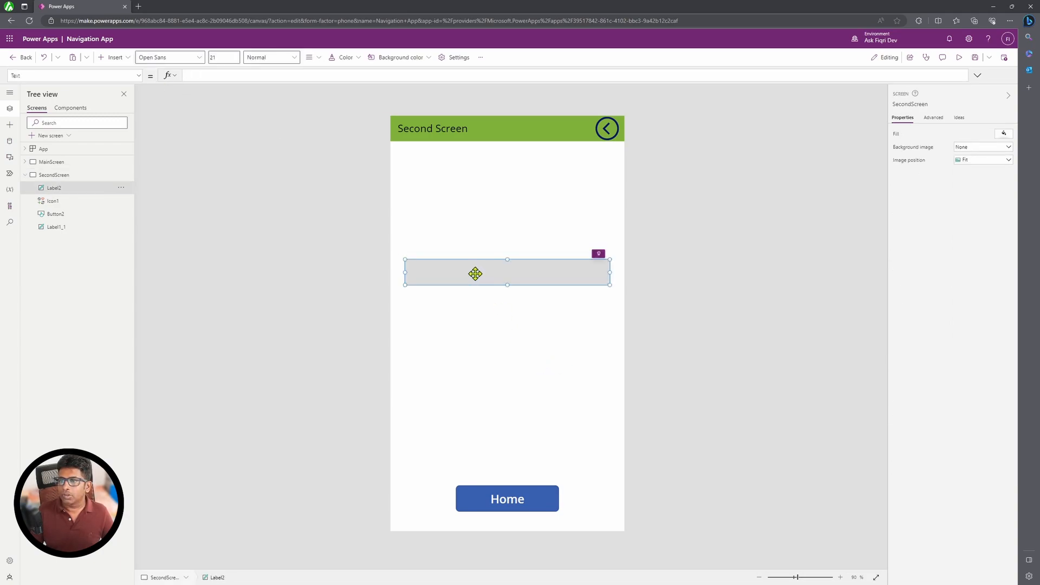
pyautogui.click(517, 386)
# Step: Add the ScreenTransition.Cover transition to the Navigate(SecondScreen) formula of the Goto Second button on MainScreen and save the app
pyautogui.click(57, 162)
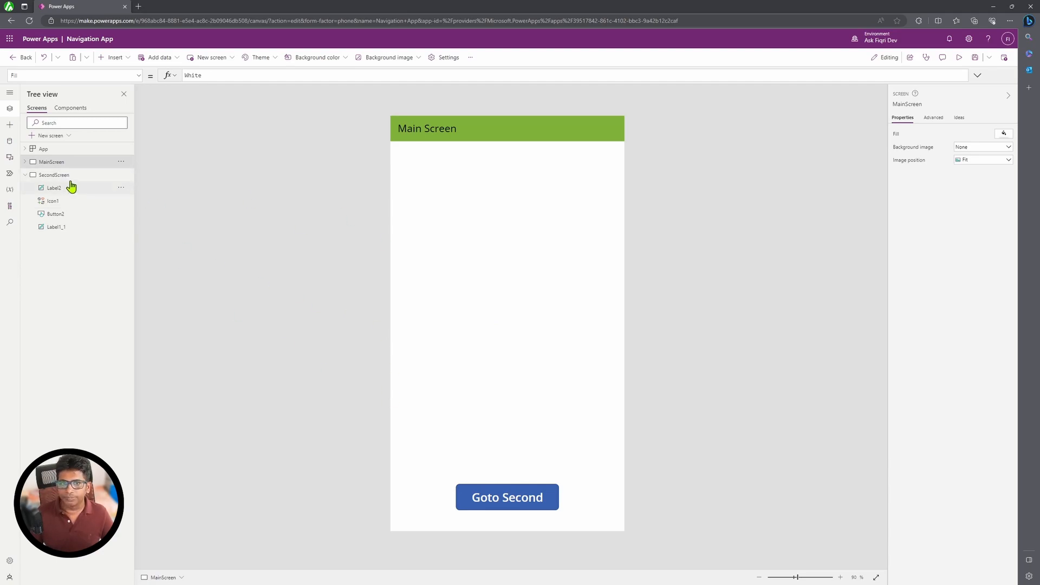
pyautogui.click(508, 501)
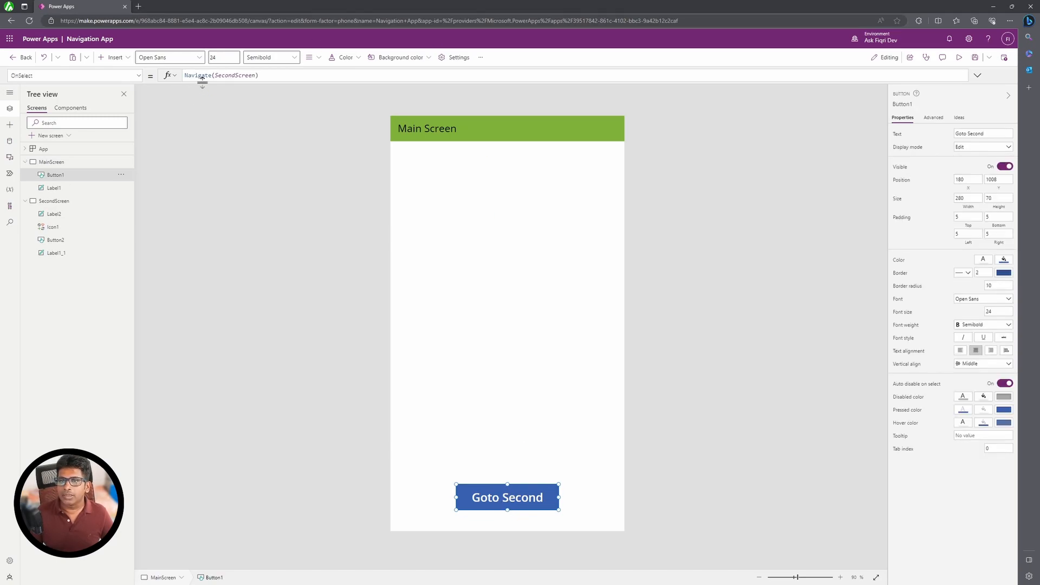
pyautogui.click(254, 76)
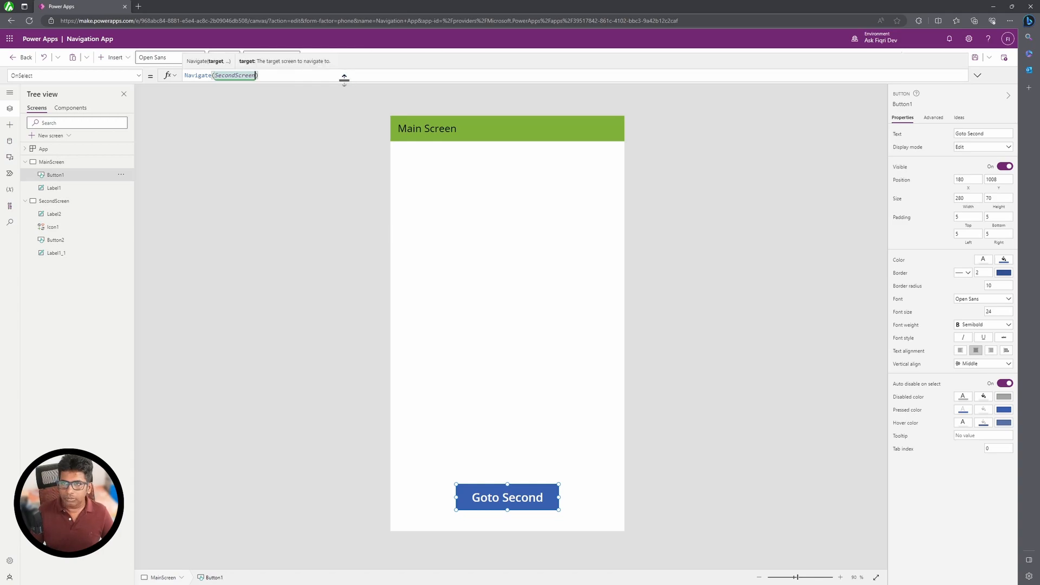
pyautogui.write(',')
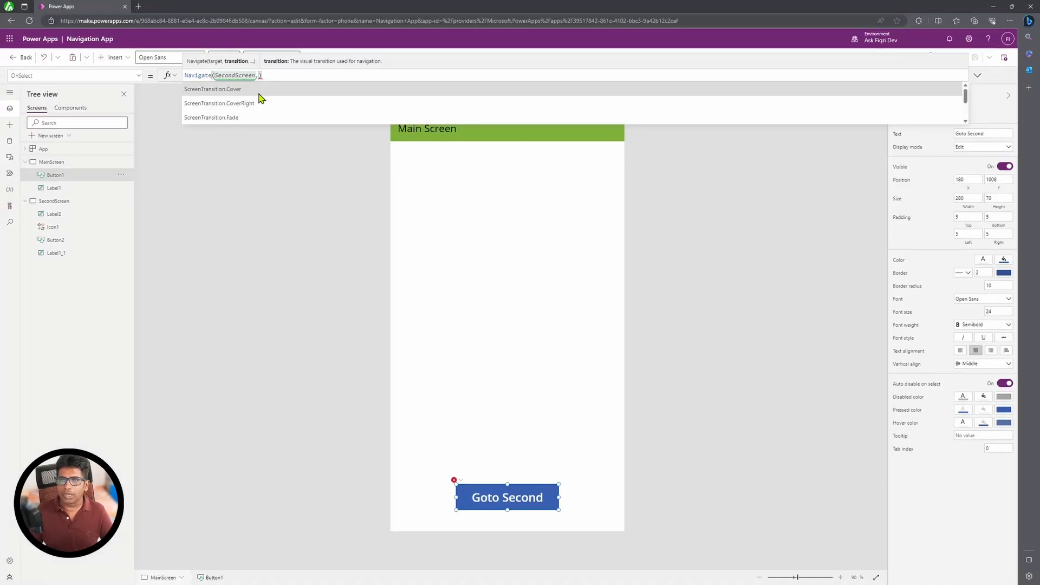
pyautogui.click(259, 90)
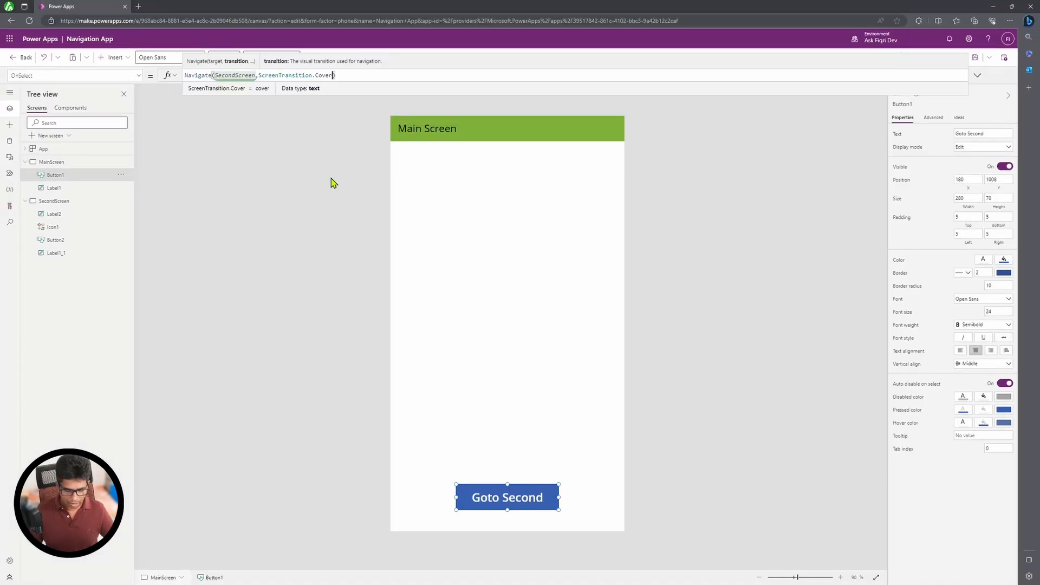
pyautogui.hotkey('ctrl', 's')
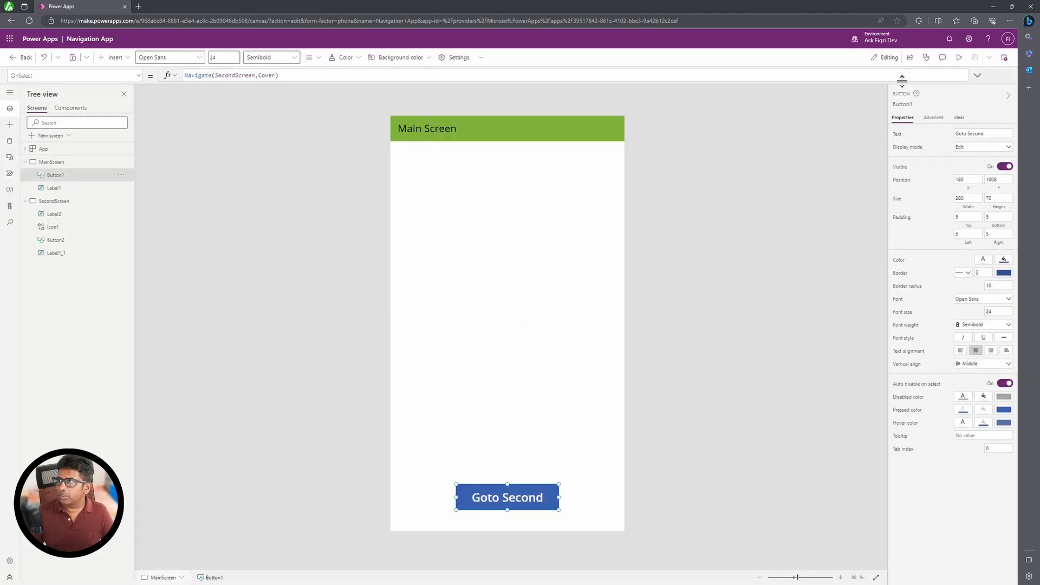
# Step: Preview the app from MainScreen, testing the Goto Second button and the back icon, and return to the editor
pyautogui.click(958, 57)
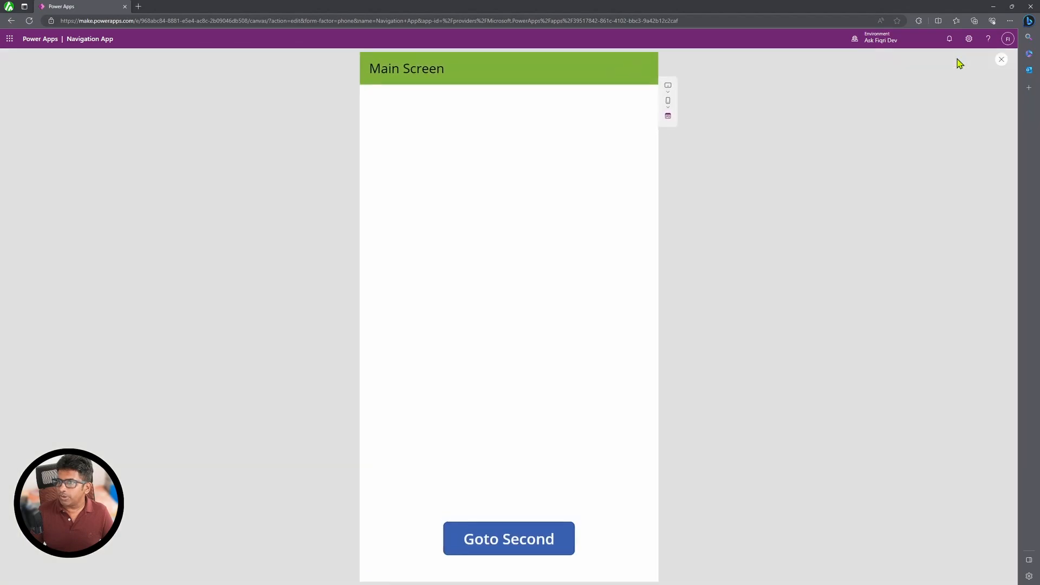
pyautogui.click(523, 541)
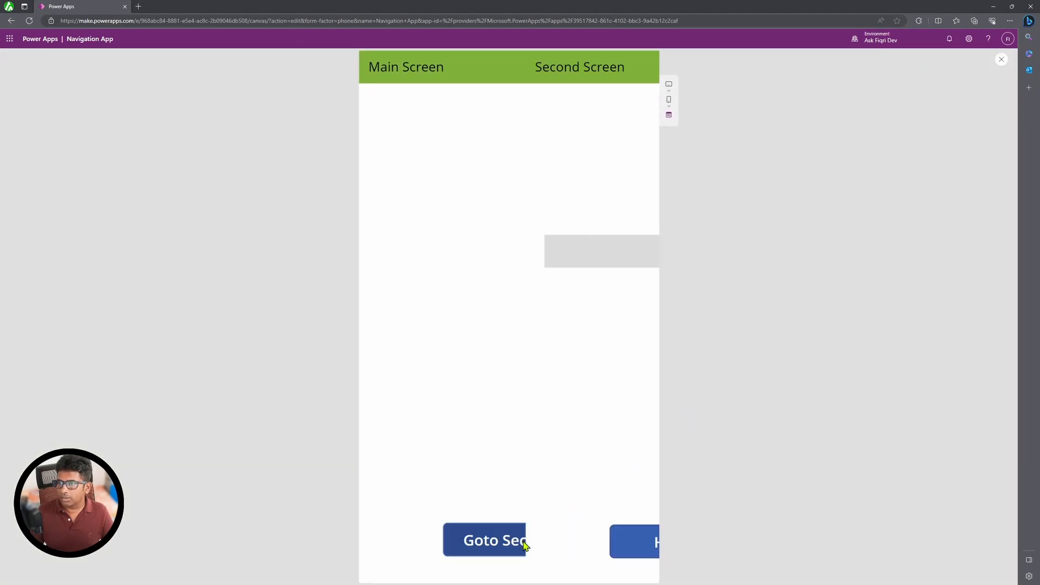
pyautogui.click(636, 66)
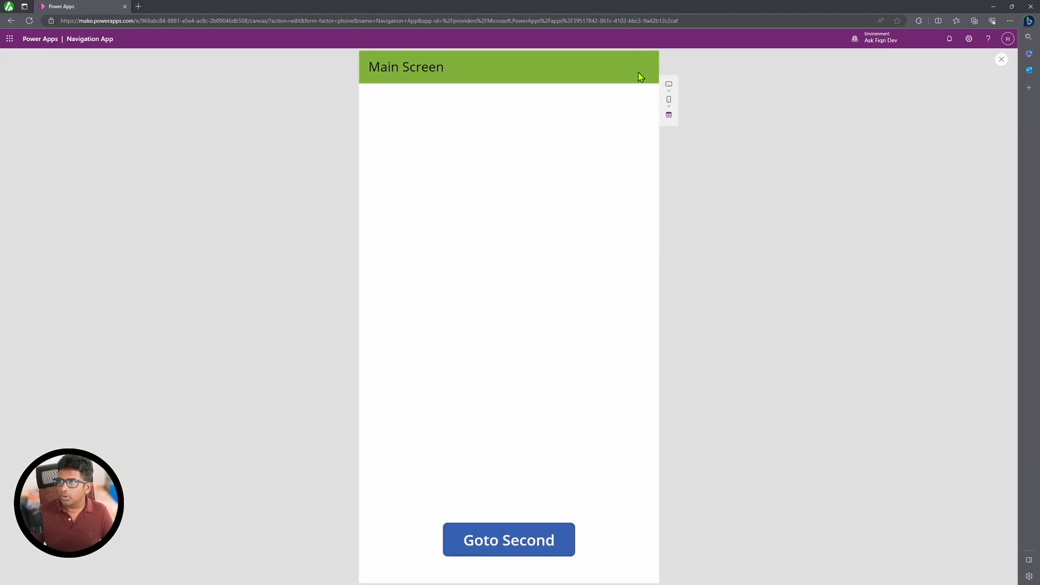
pyautogui.click(537, 543)
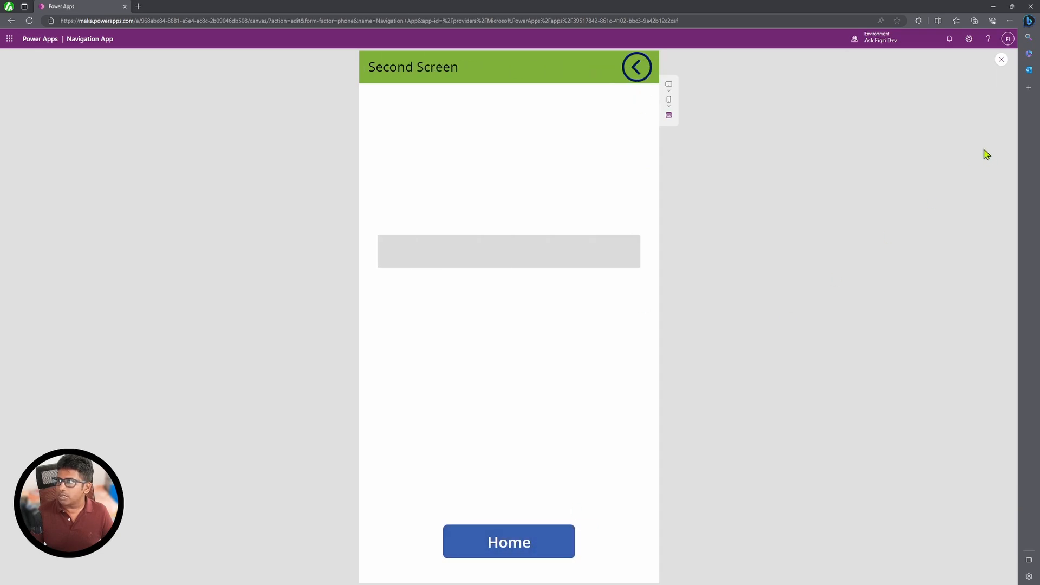
pyautogui.click(1001, 60)
pyautogui.click(584, 346)
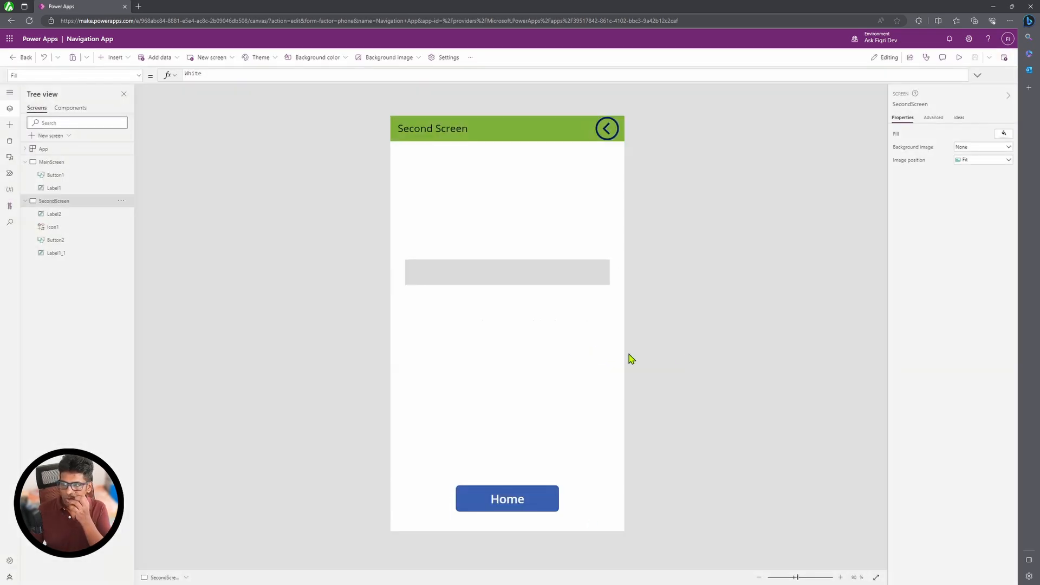
# Step: Add the context record {secondScreenMessage: "This is from main screen"} to the Navigate formula of the Goto Second button on MainScreen
pyautogui.click(542, 496)
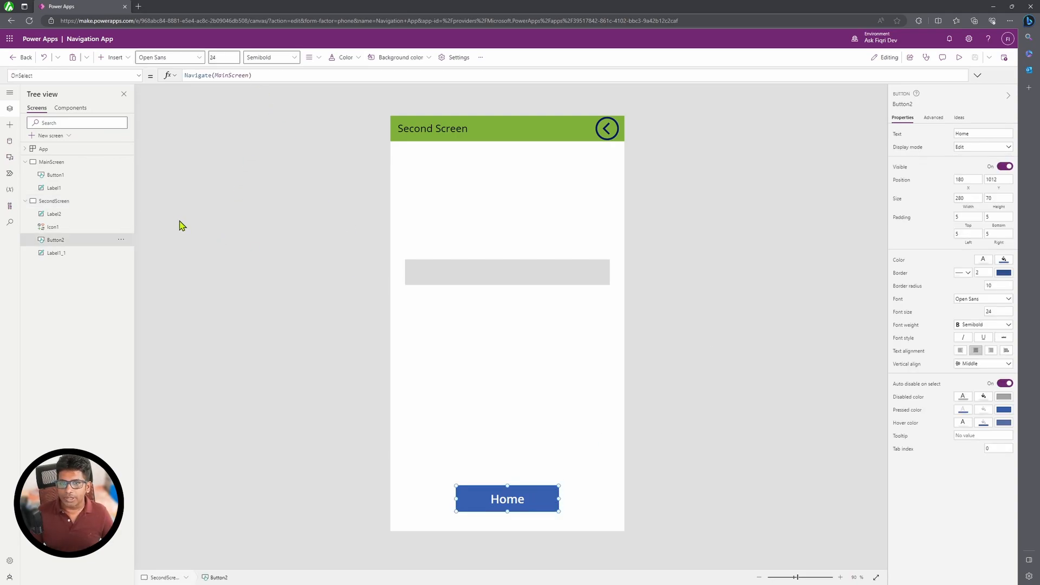
pyautogui.click(51, 162)
pyautogui.click(496, 498)
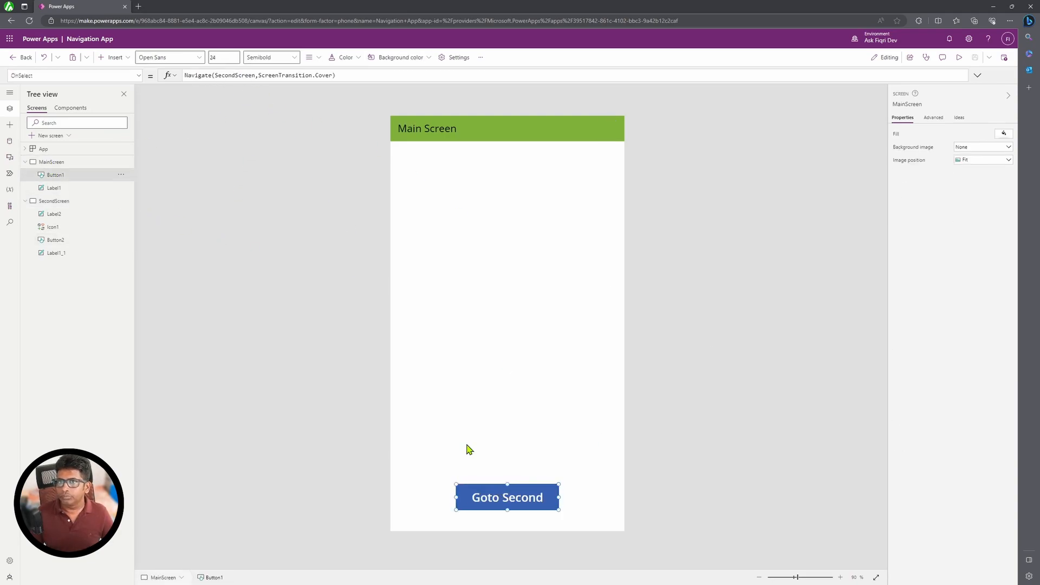
pyautogui.click(273, 75)
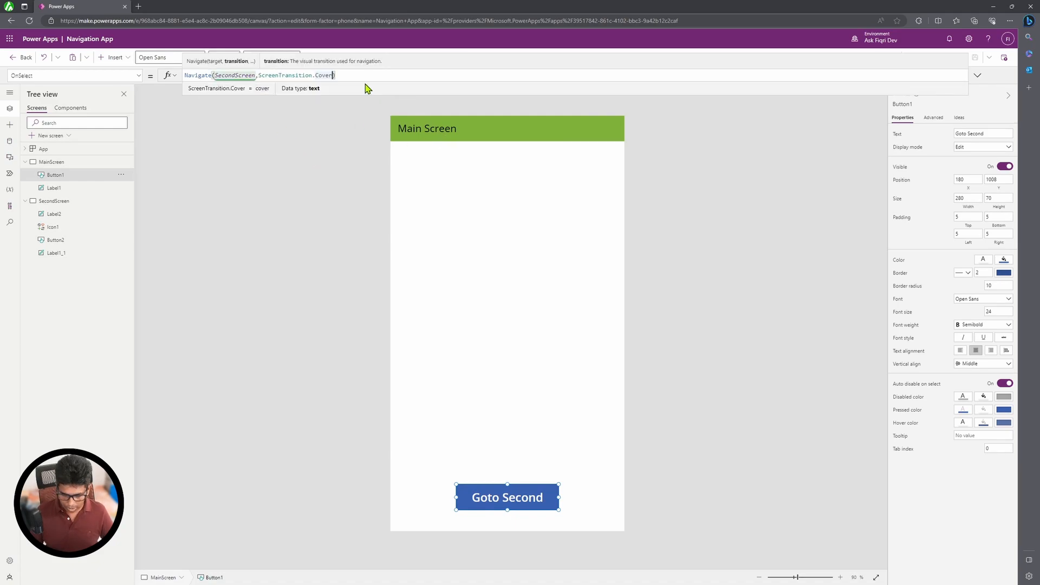
pyautogui.write(',')
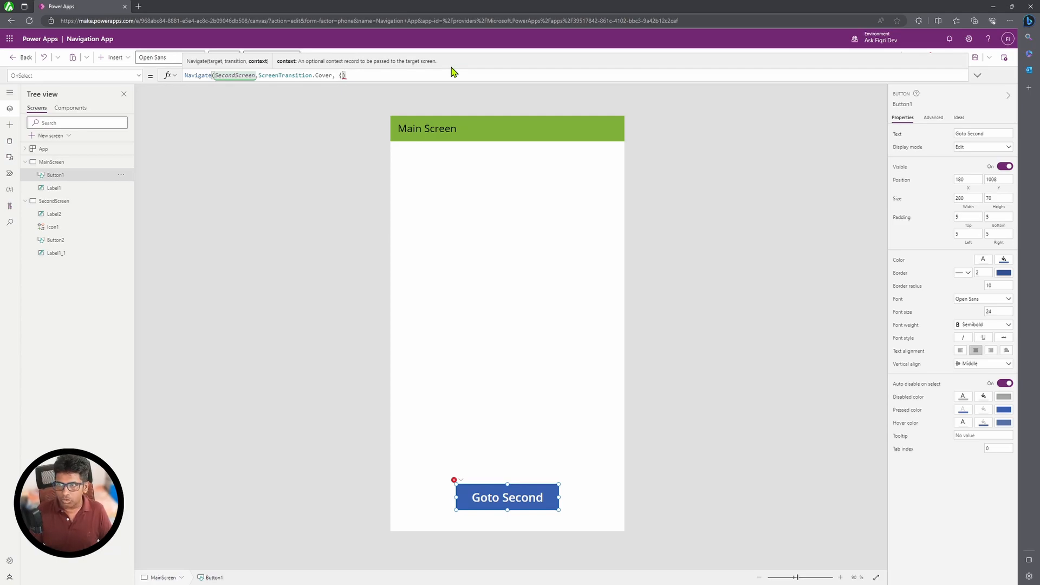
pyautogui.write('{secondScreen')
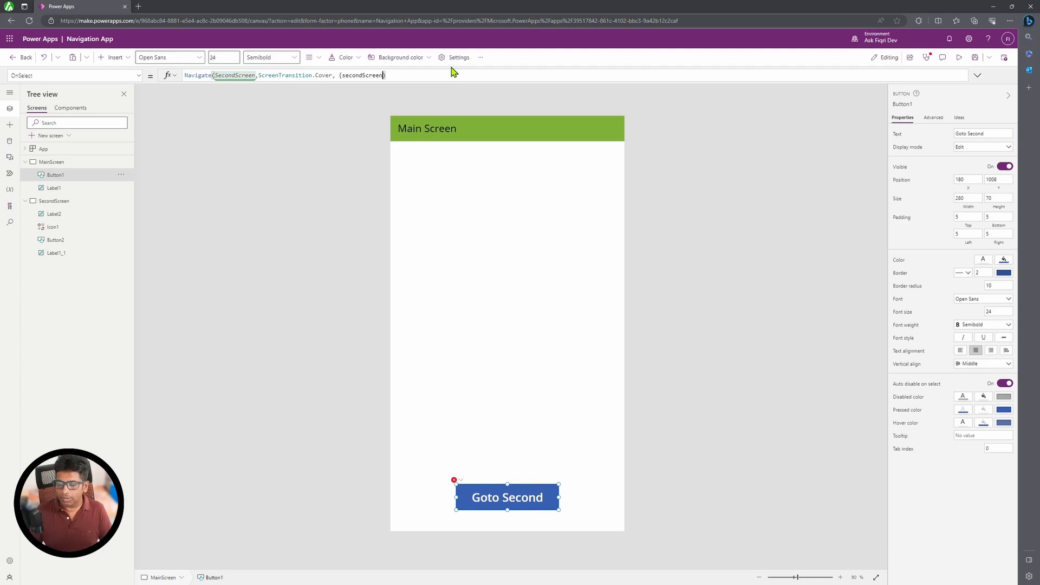
pyautogui.write('Message')
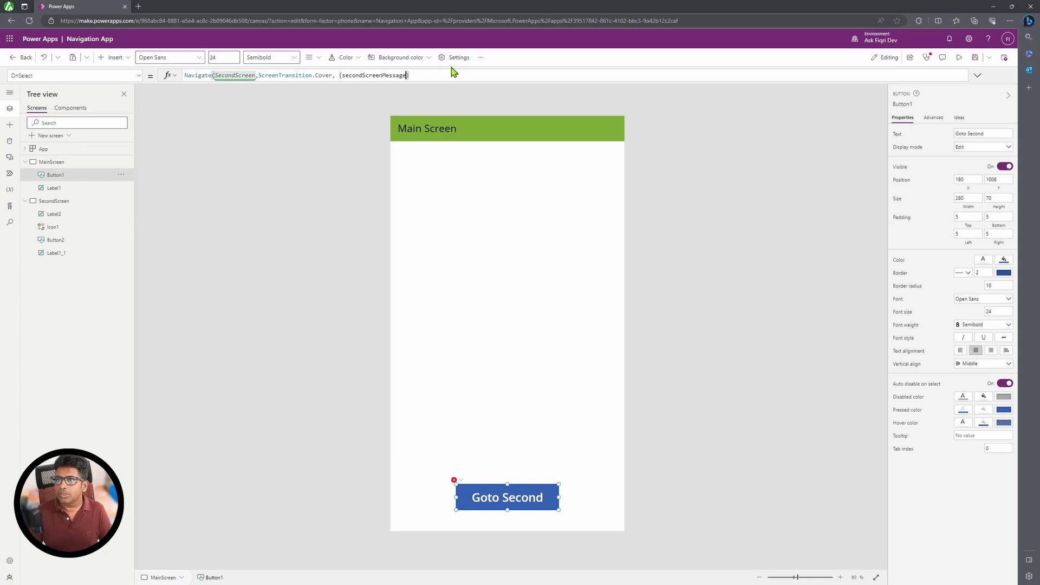
pyautogui.write(': "')
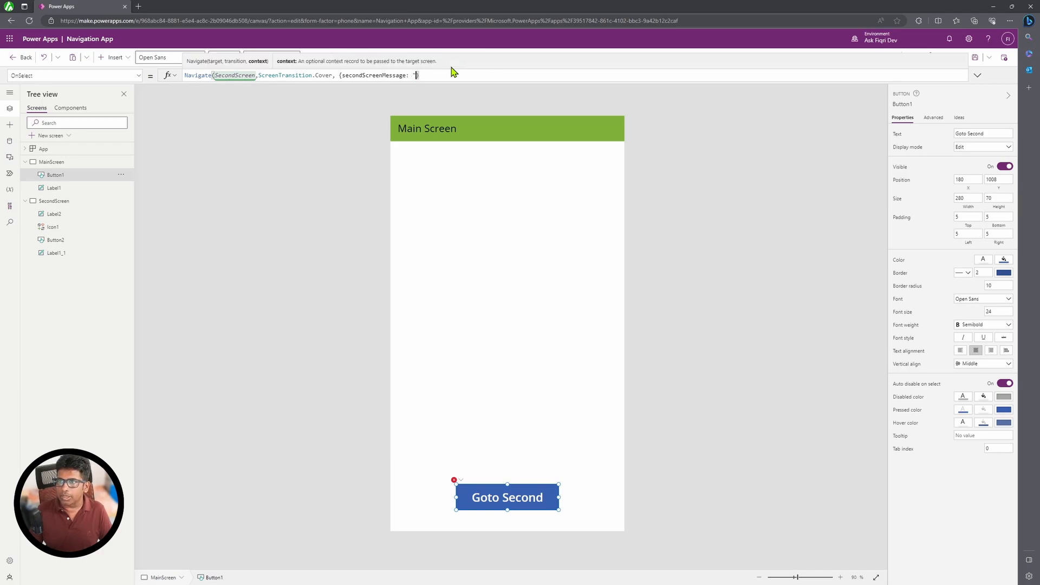
pyautogui.write('This is from main scr')
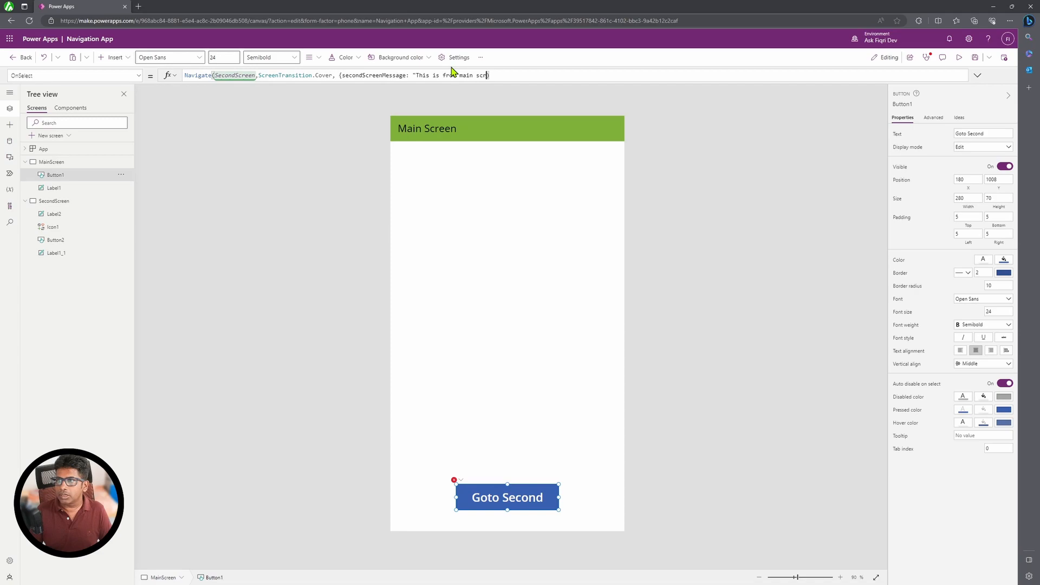
pyautogui.write('een"}')
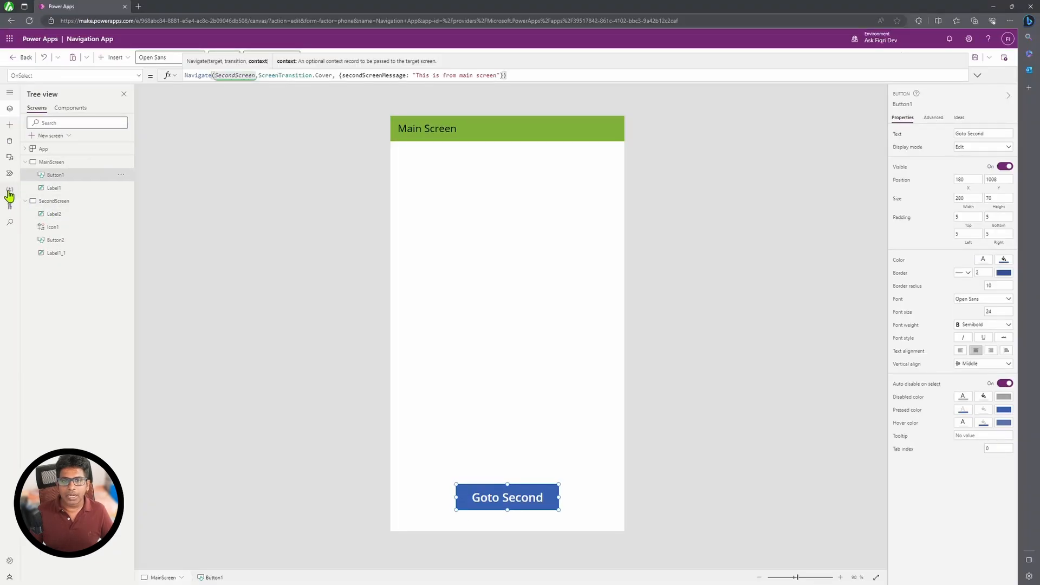
# Step: Inspect the app's context variables for SecondScreen
pyautogui.click(20, 191)
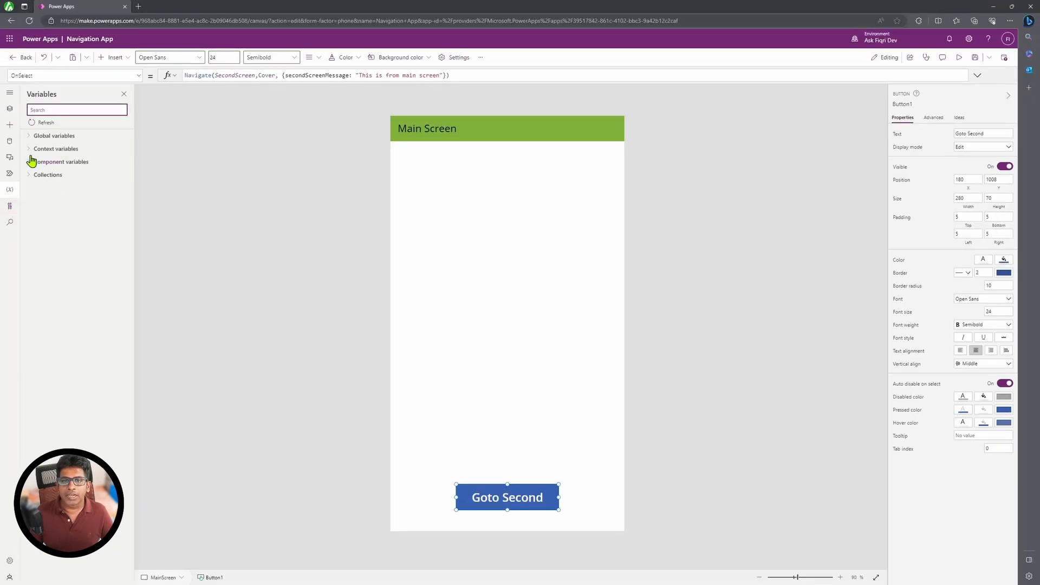
pyautogui.click(28, 149)
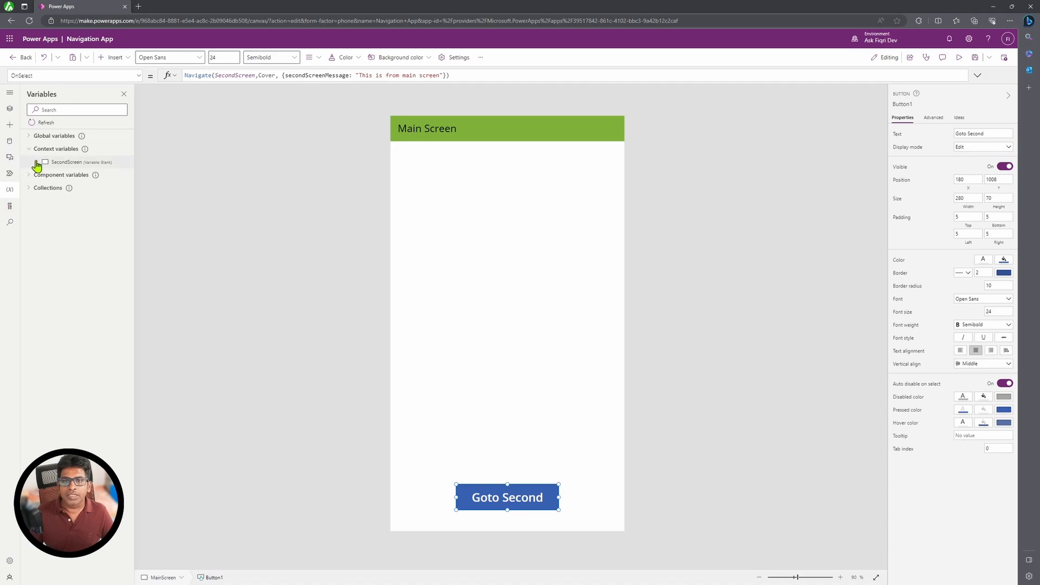
pyautogui.click(36, 162)
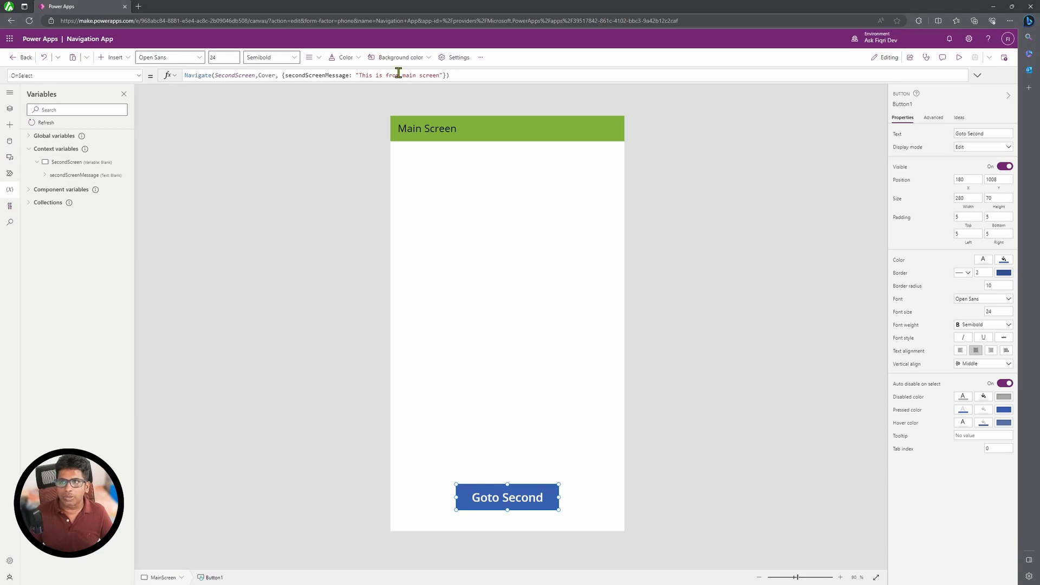
# Step: Set the Text formula of the grey label on SecondScreen to secondScreenMessage and save the app
pyautogui.click(10, 109)
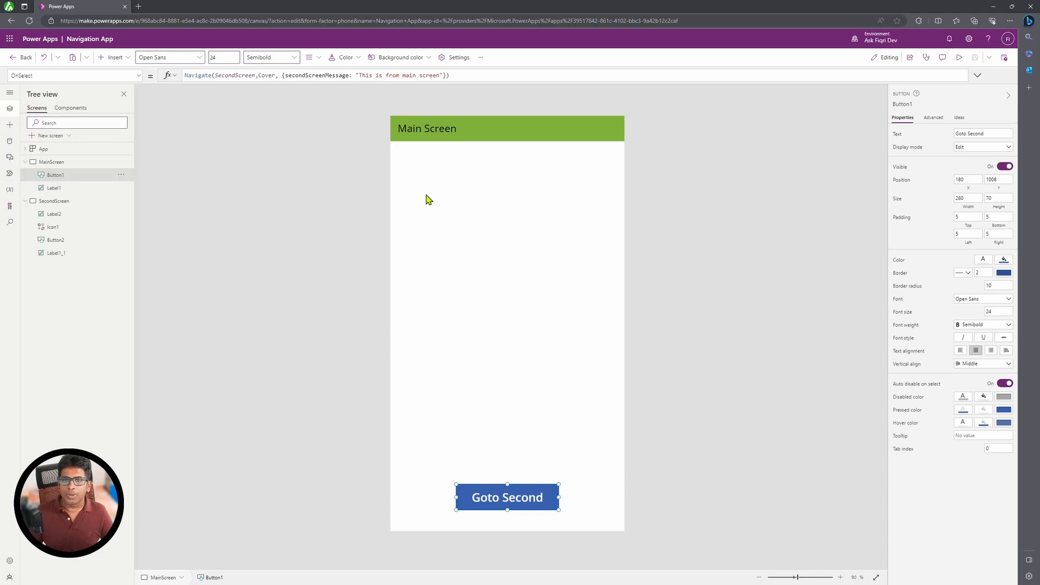
pyautogui.click(70, 201)
pyautogui.click(499, 279)
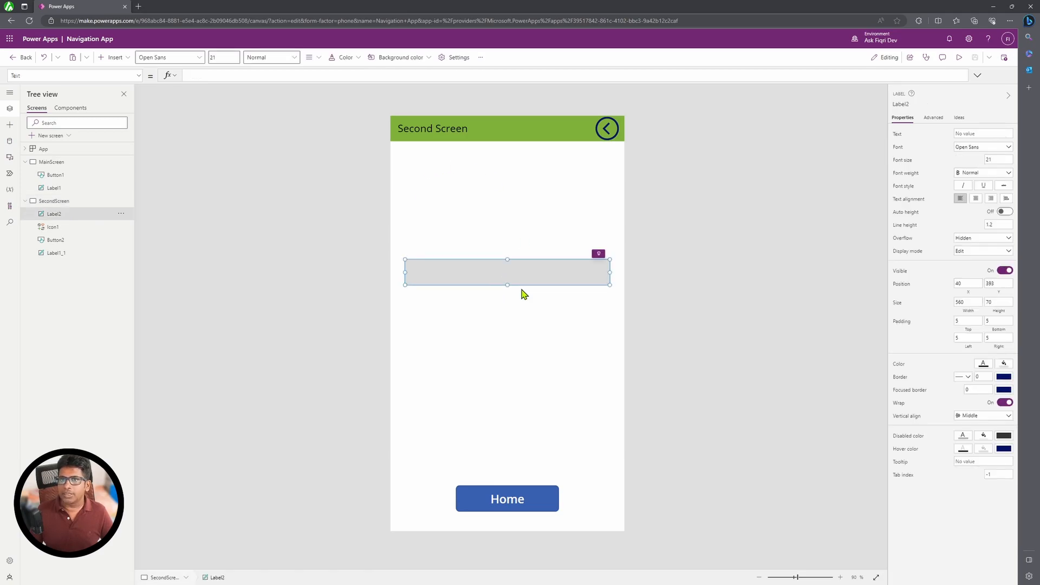
pyautogui.click(329, 75)
pyautogui.write('second')
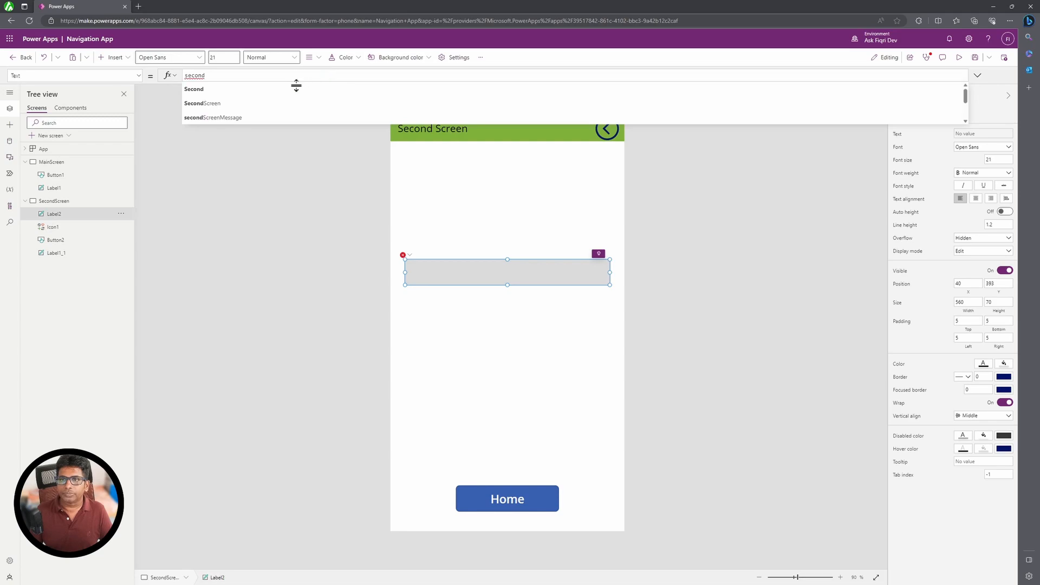
pyautogui.click(247, 124)
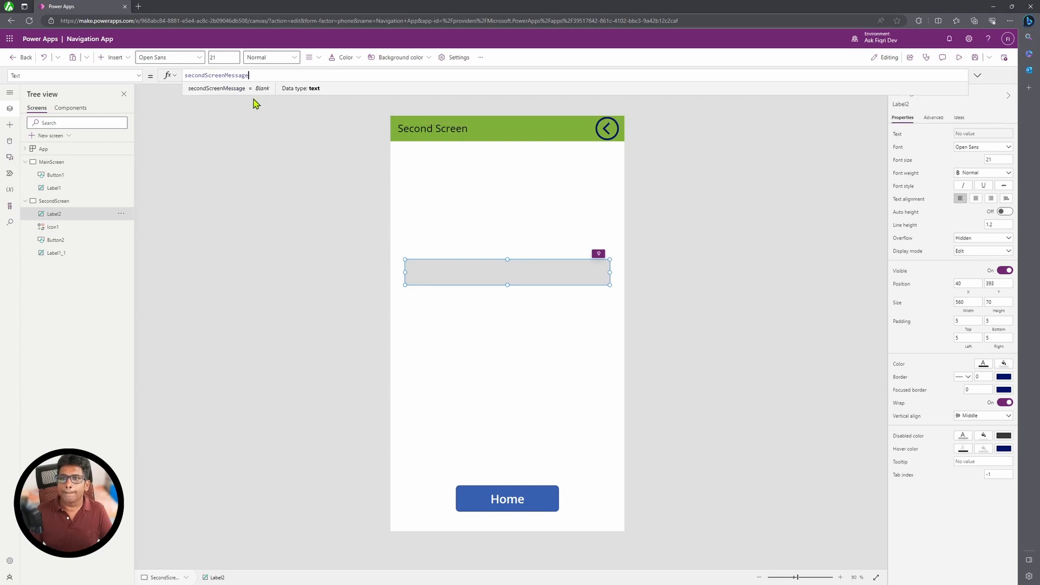
pyautogui.click(513, 224)
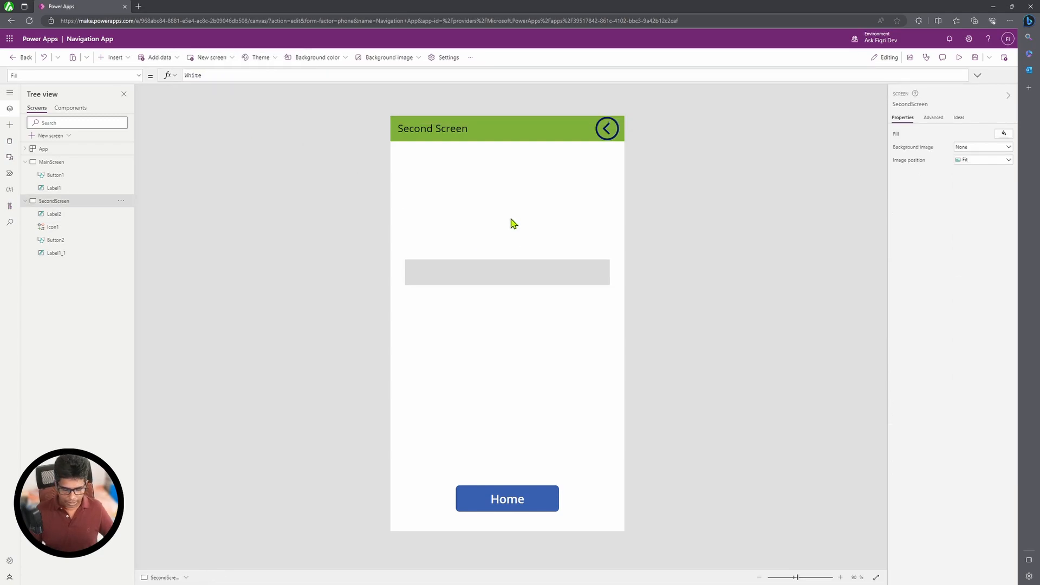
pyautogui.hotkey('ctrl', 's')
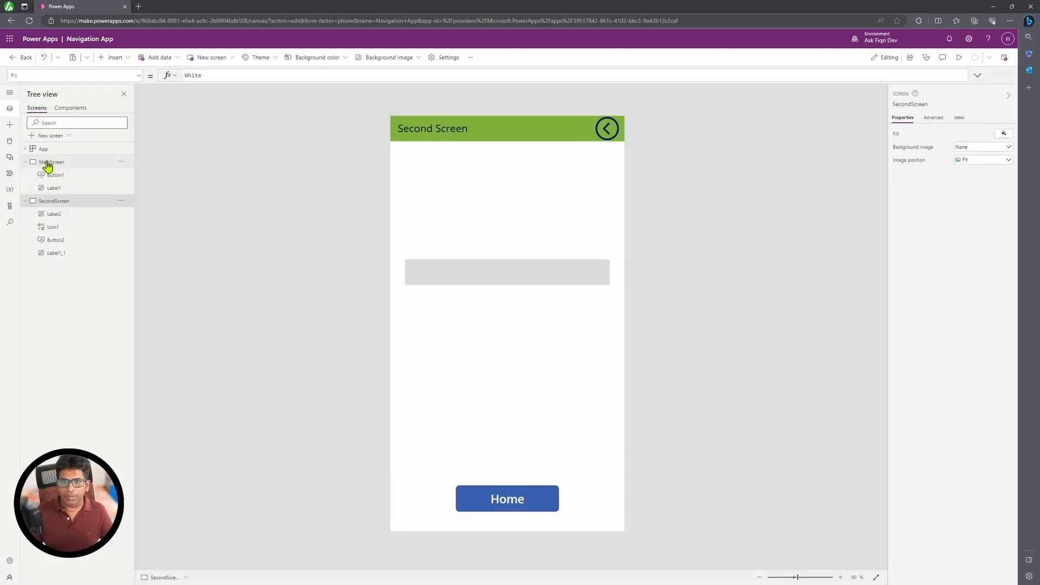
# Step: Preview the app from MainScreen to check the message passed to SecondScreen, going there, back and there again, and return to the editor
pyautogui.click(48, 162)
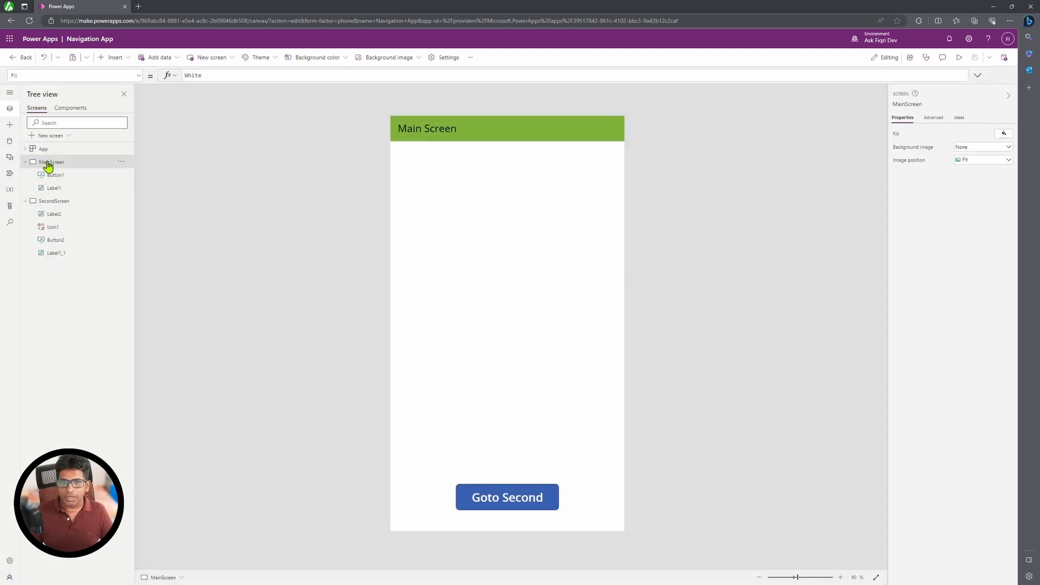
pyautogui.click(958, 58)
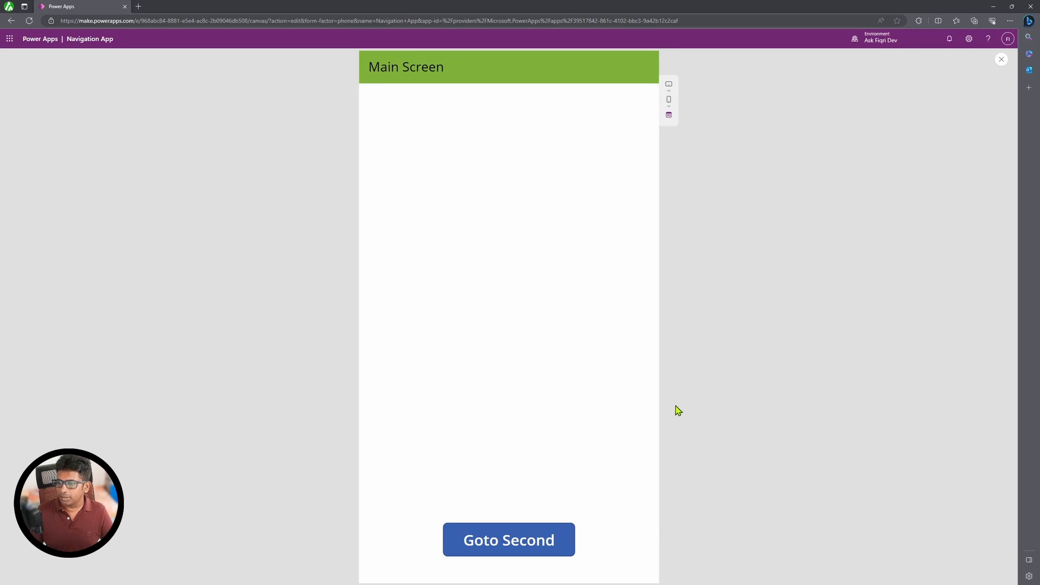
pyautogui.click(518, 547)
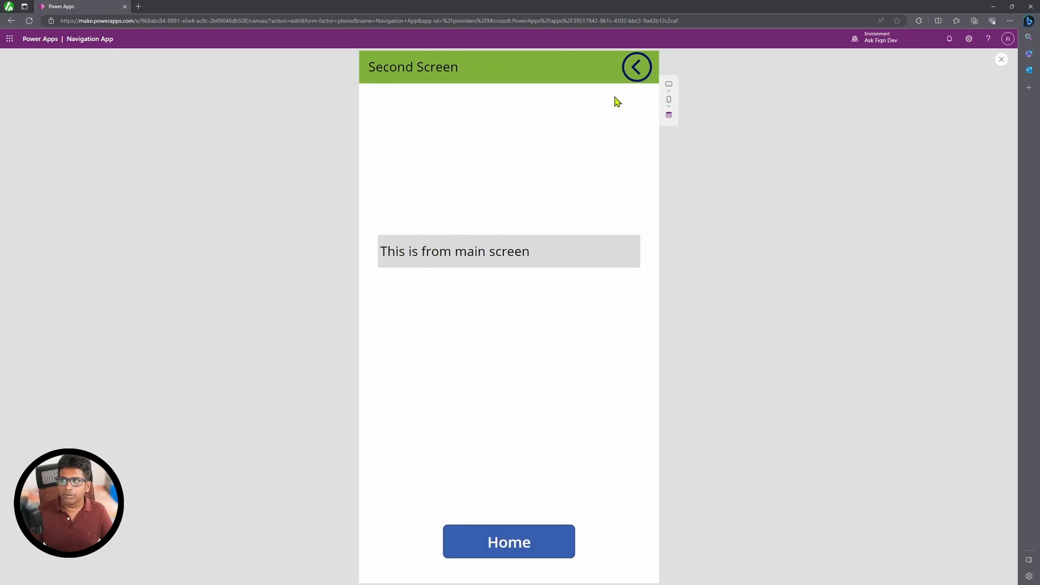
pyautogui.click(639, 73)
pyautogui.click(524, 548)
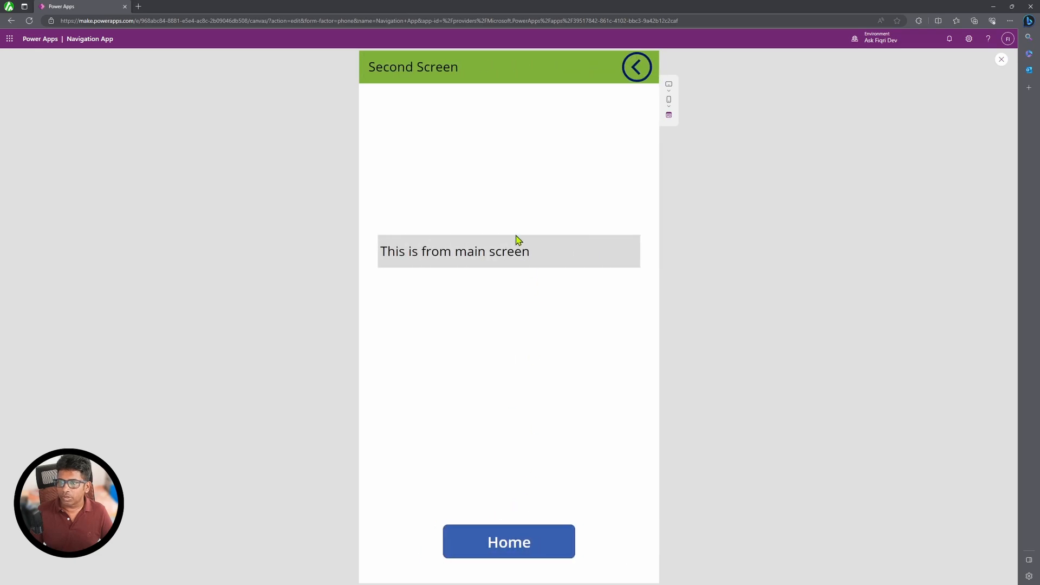
pyautogui.click(1000, 59)
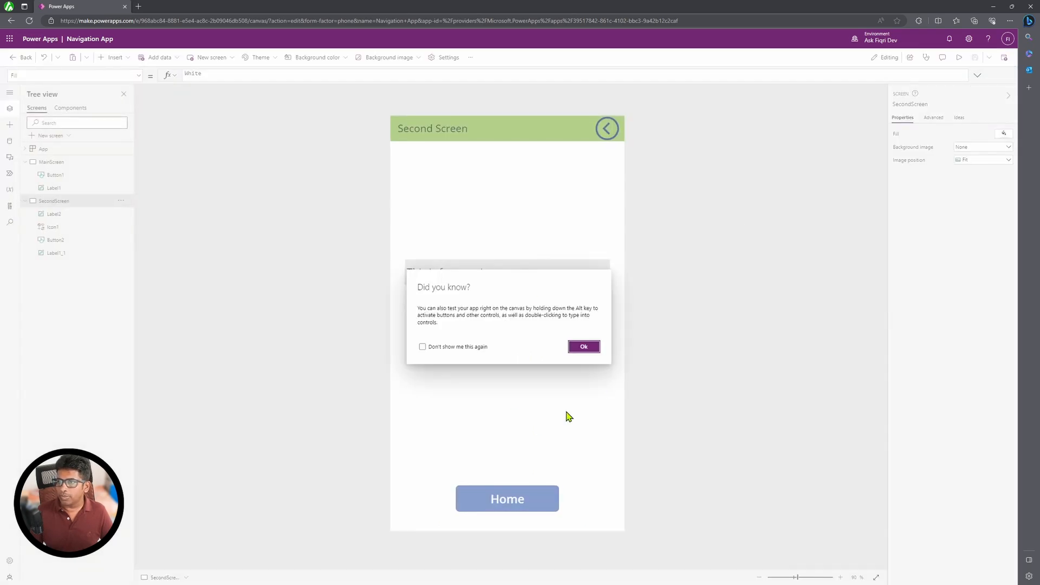
pyautogui.click(584, 347)
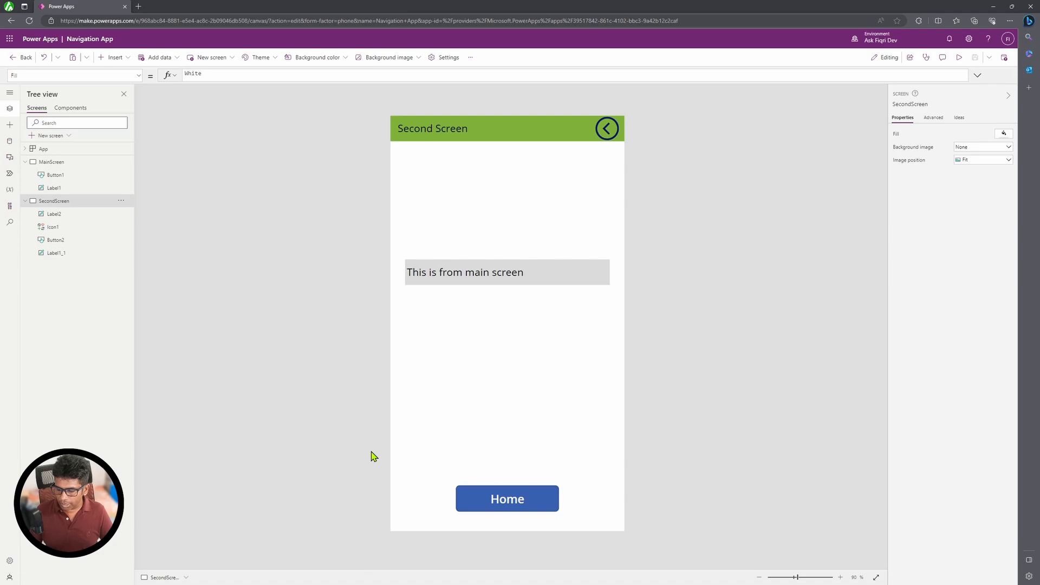